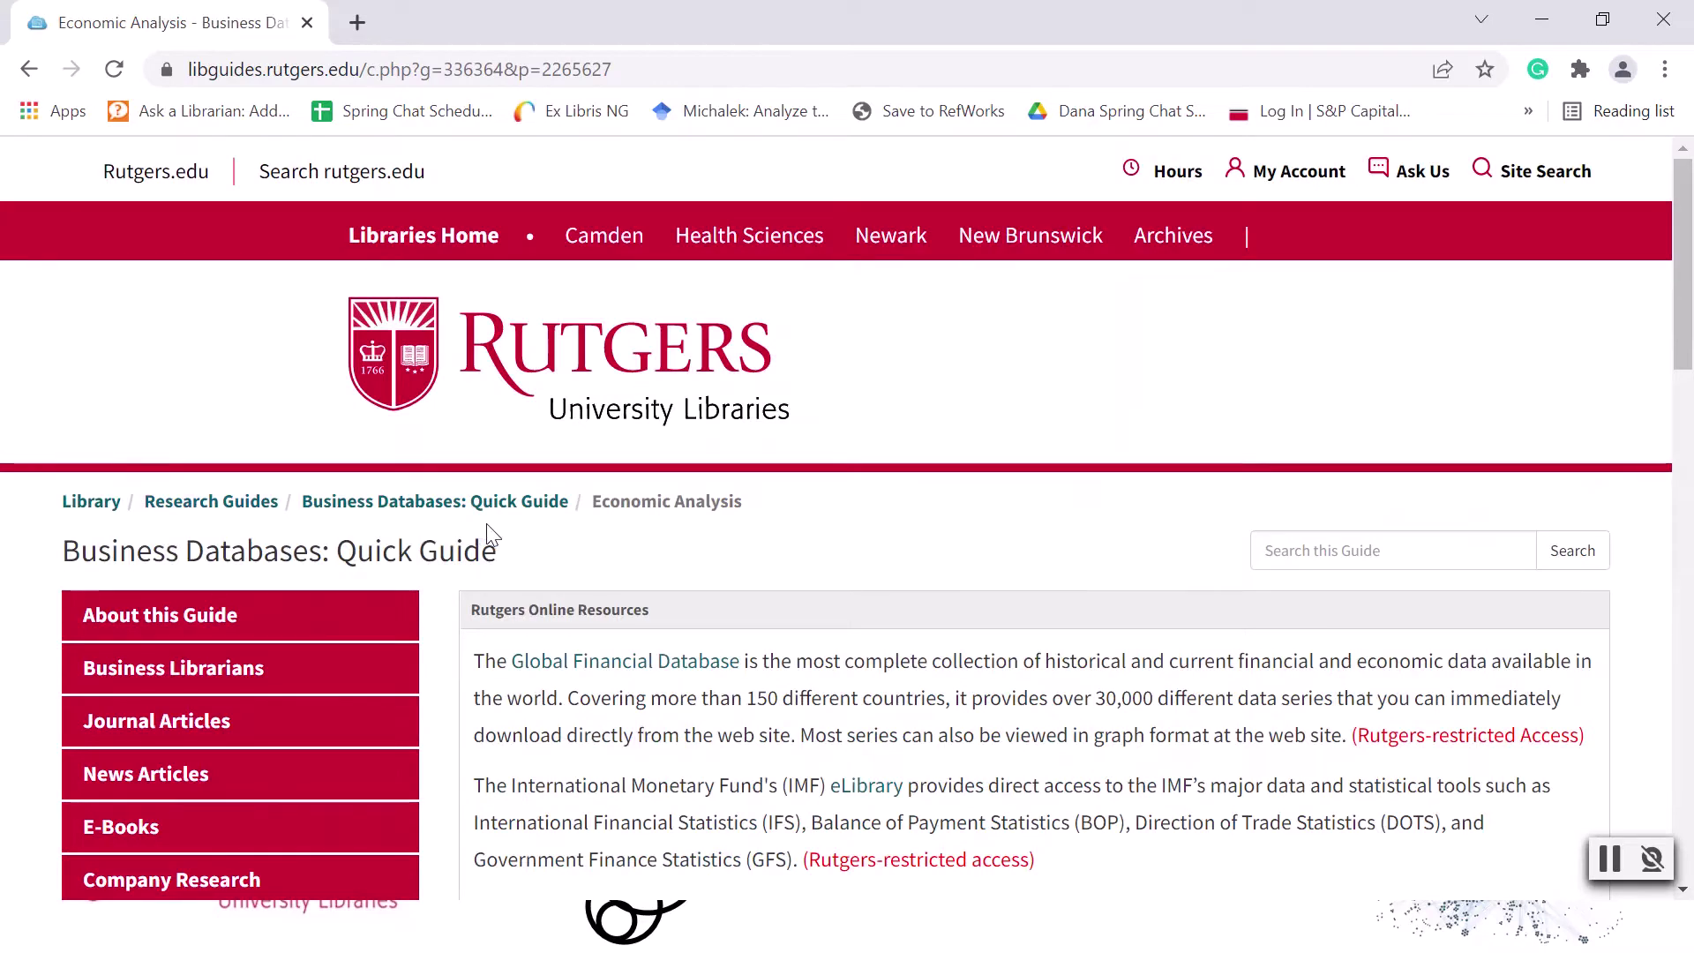
Open the Global Financial Database entry from the Economic Analysis guide and connect to the database.
{"action": "scroll", "coordinate": [484, 526], "scroll_direction": "down", "scroll_amount": 3}
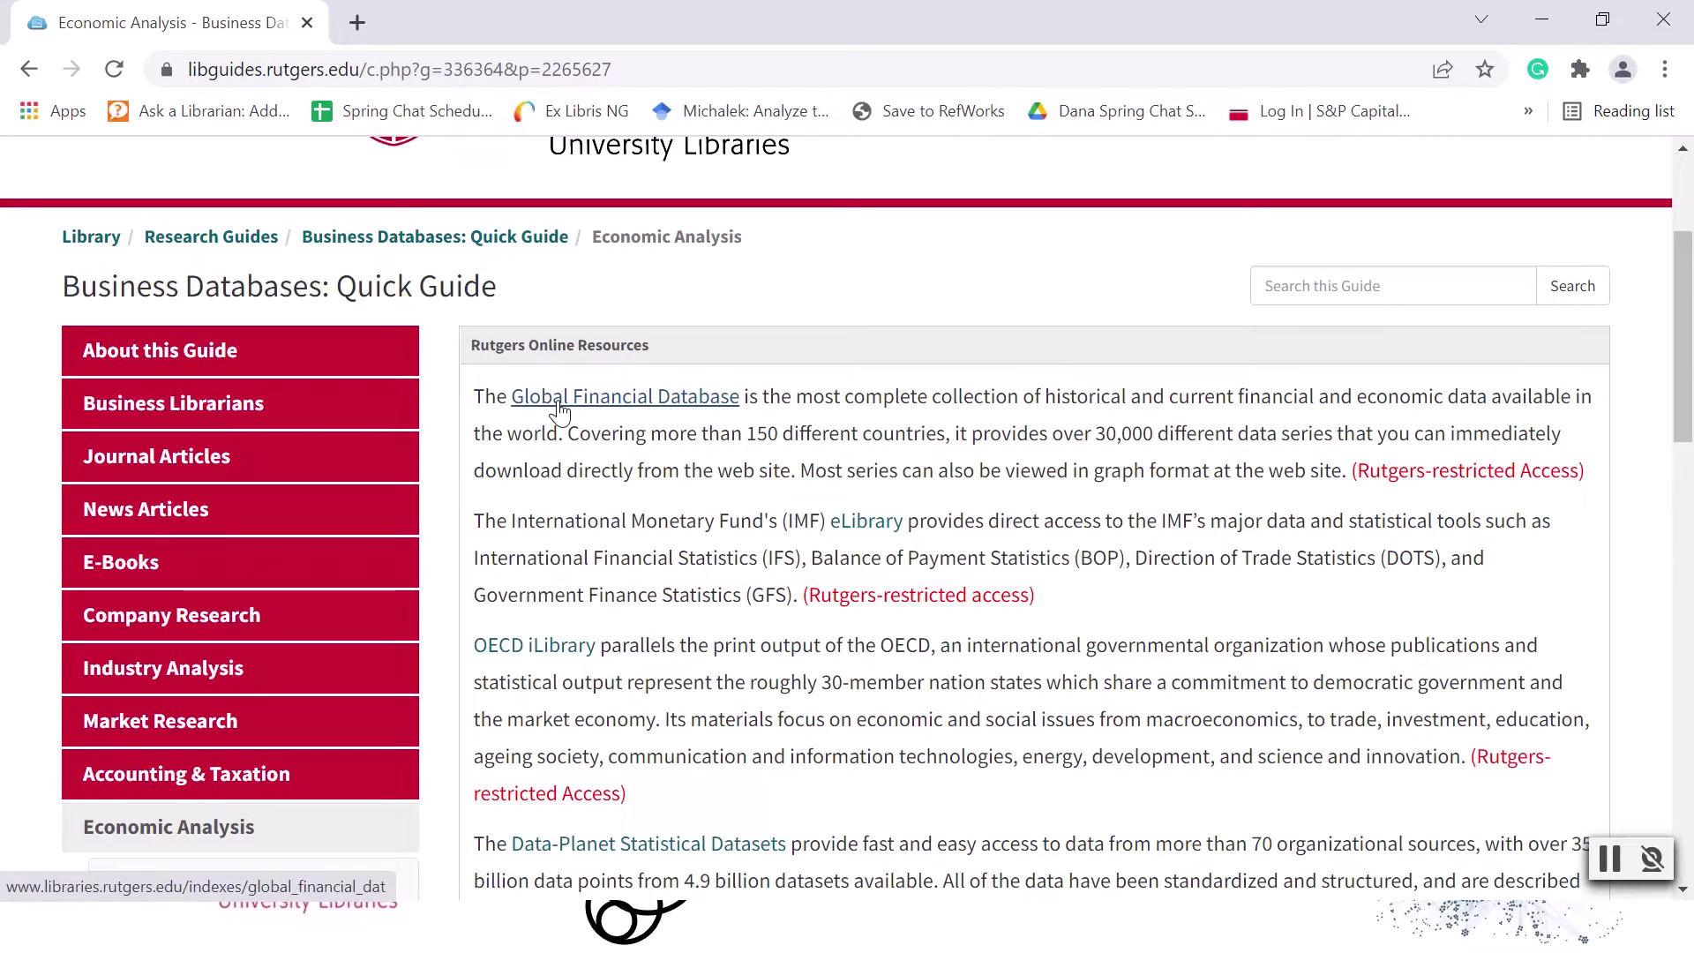
{"action": "left_click", "coordinate": [560, 406]}
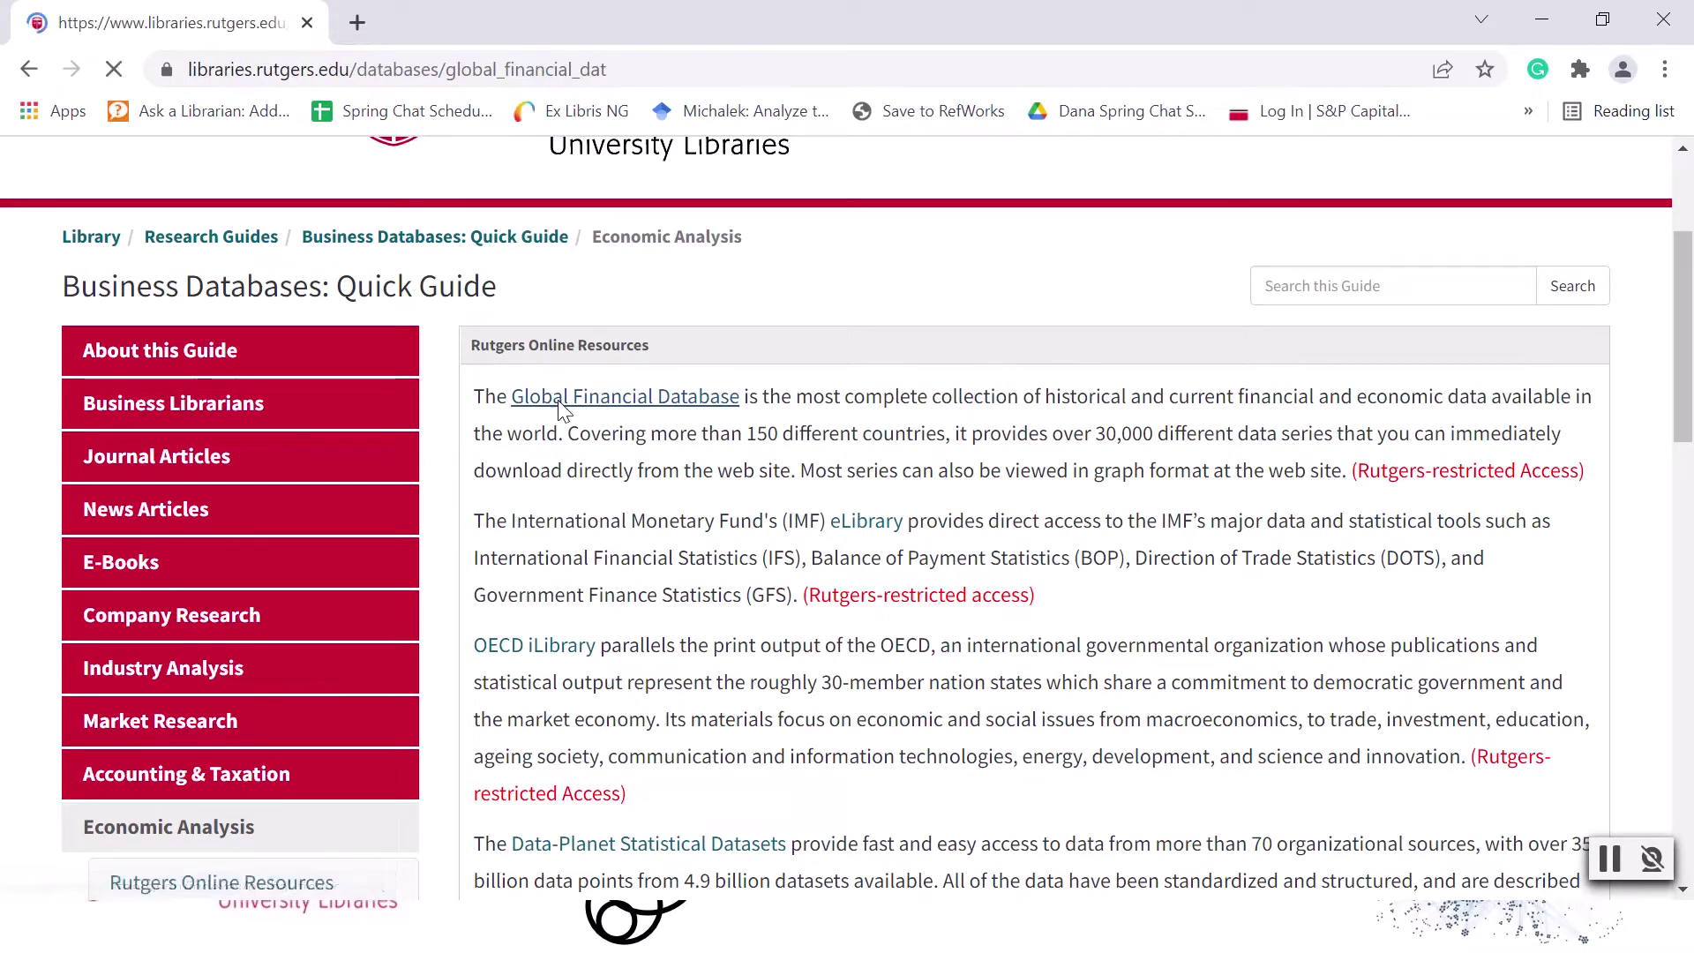
{"action": "scroll", "coordinate": [564, 412], "scroll_direction": "down", "scroll_amount": 3}
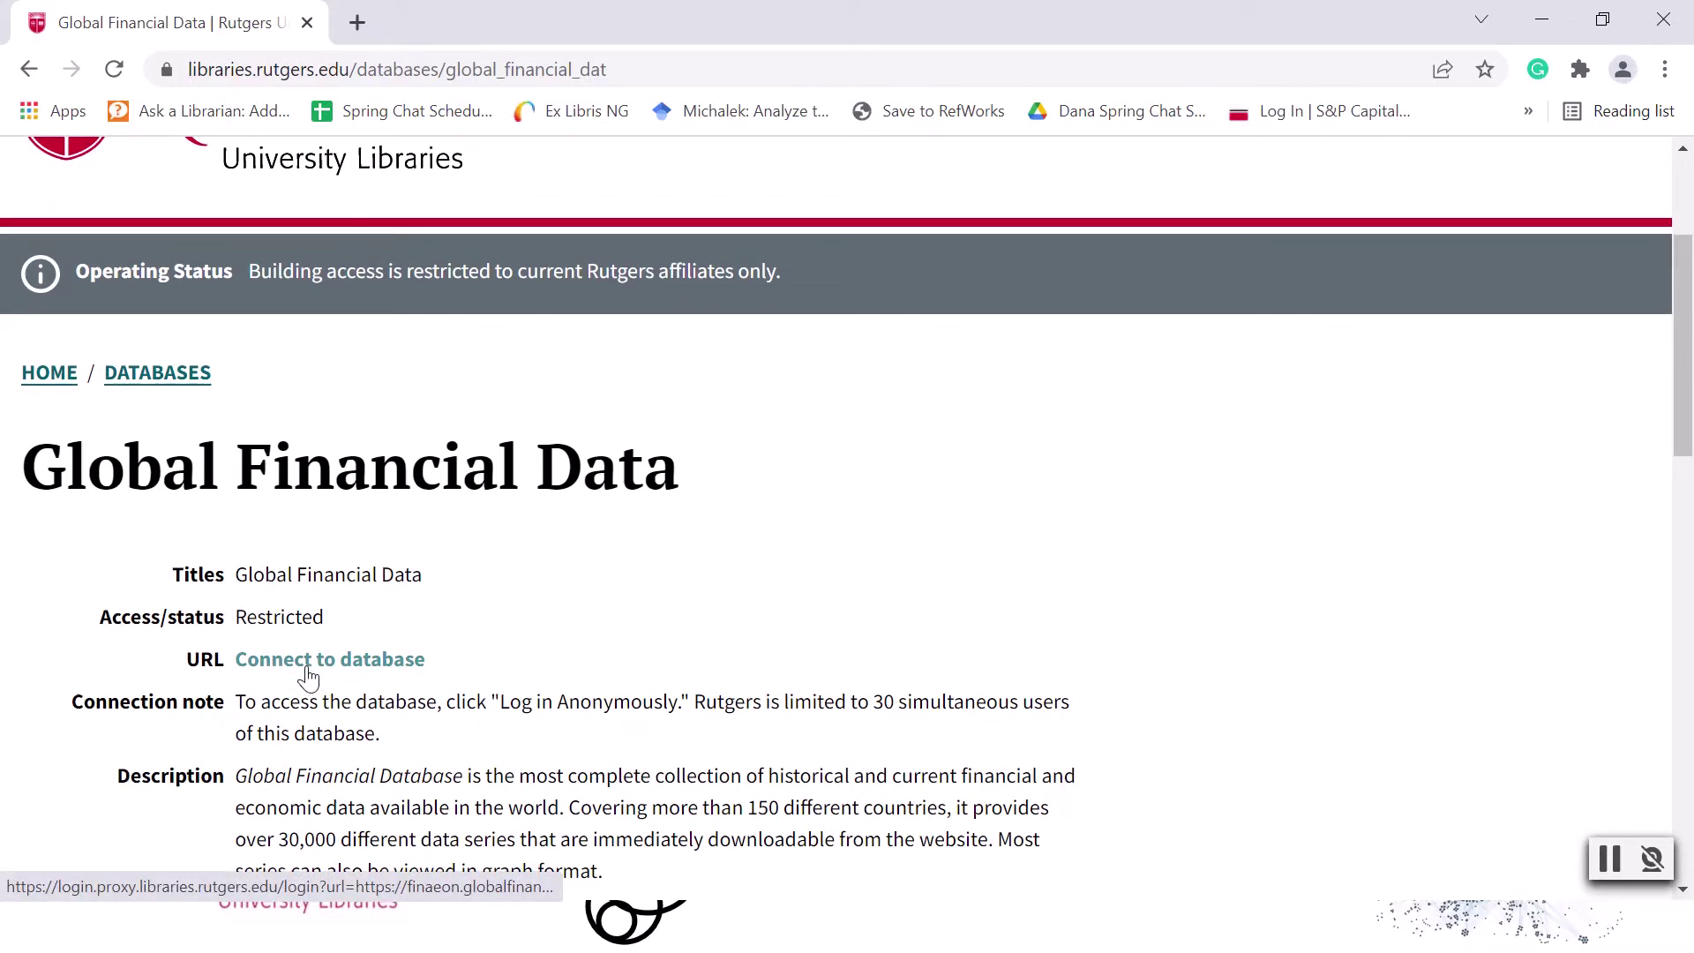
{"action": "left_click", "coordinate": [308, 676]}
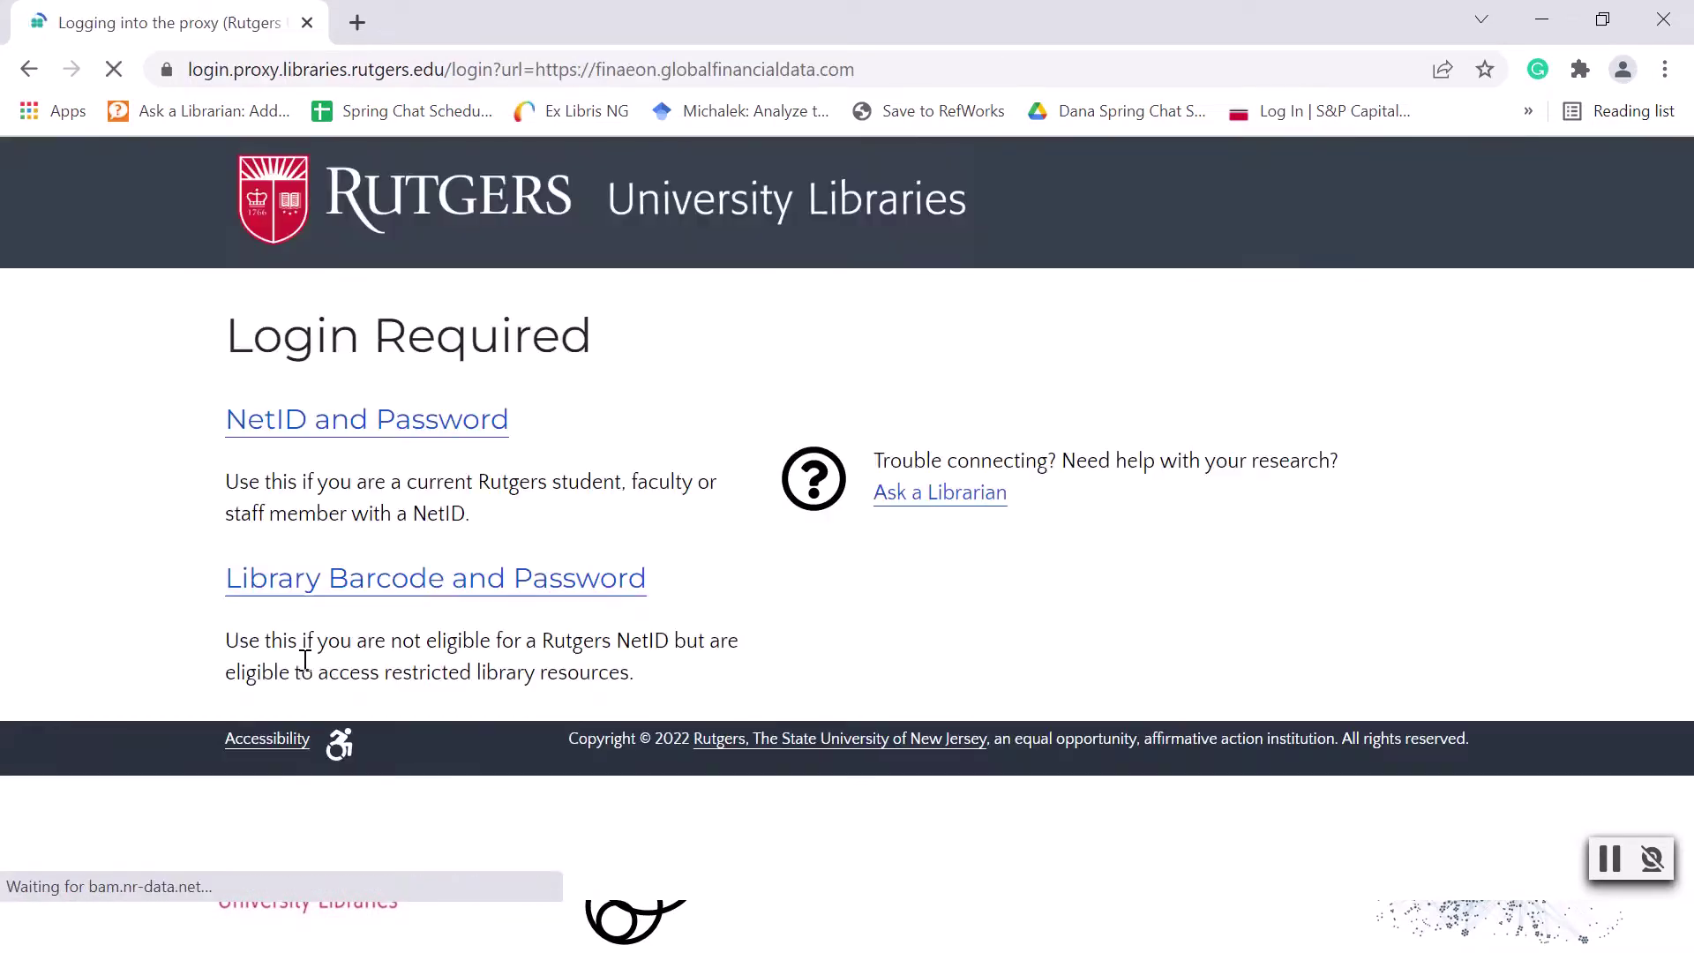
Sign in with the prefilled NetID credentials and log in to the existing Global Financial Data account.
{"action": "left_click", "coordinate": [282, 431]}
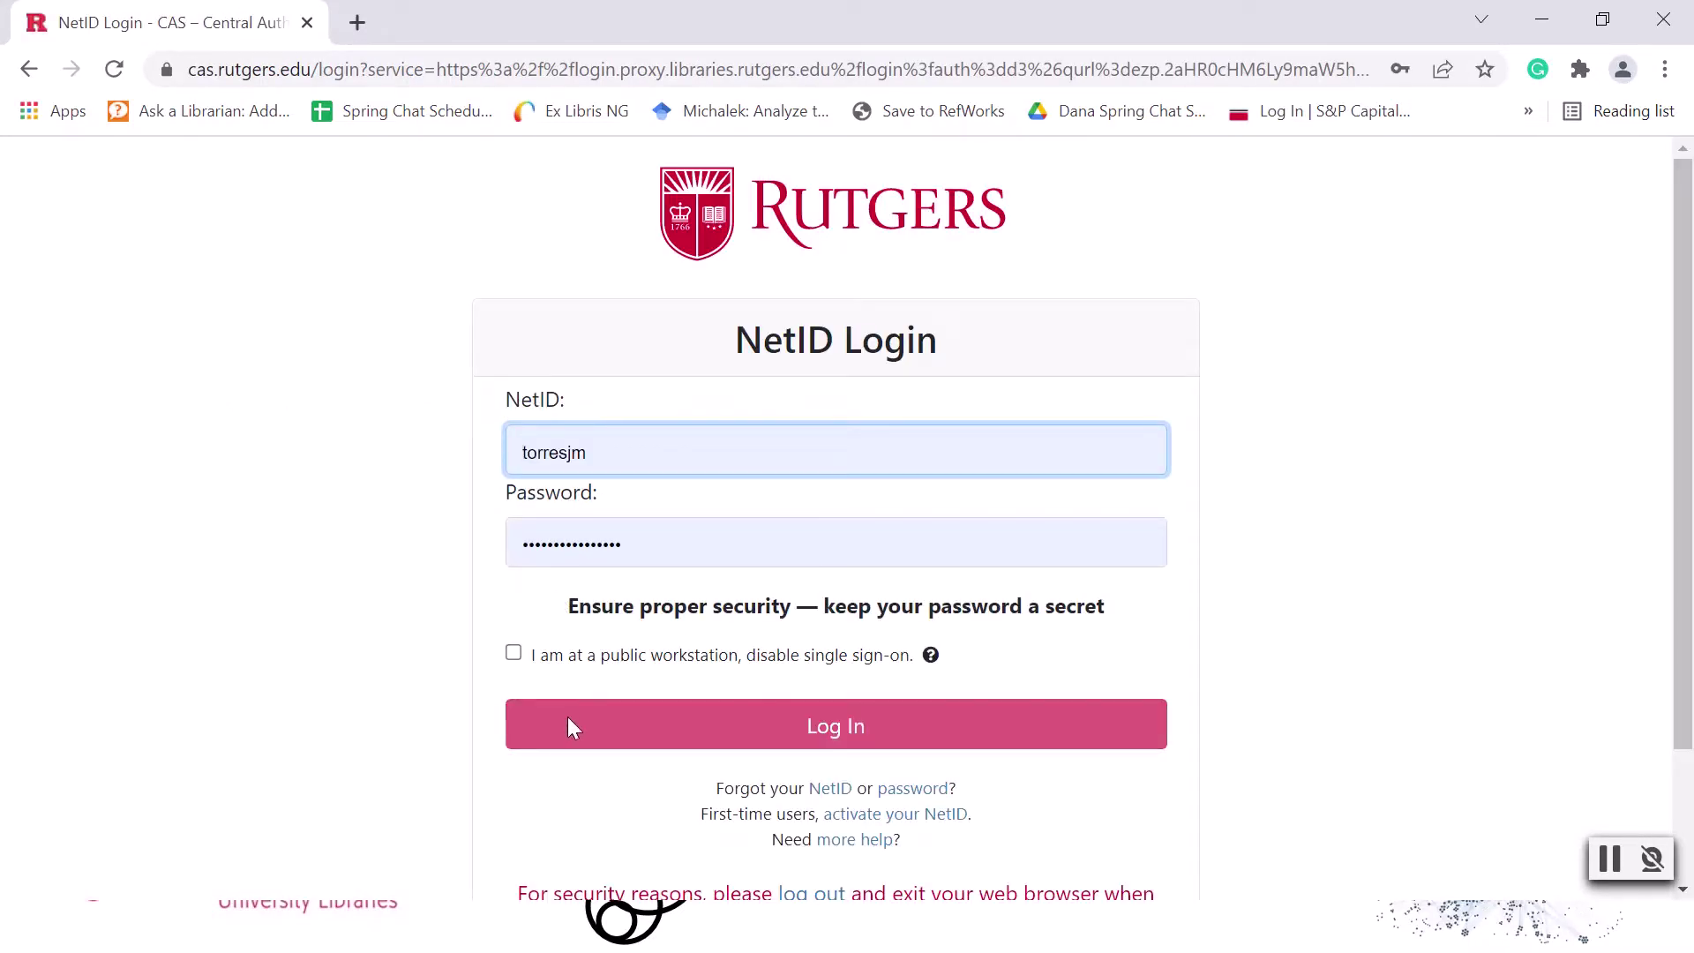
{"action": "left_click", "coordinate": [568, 726]}
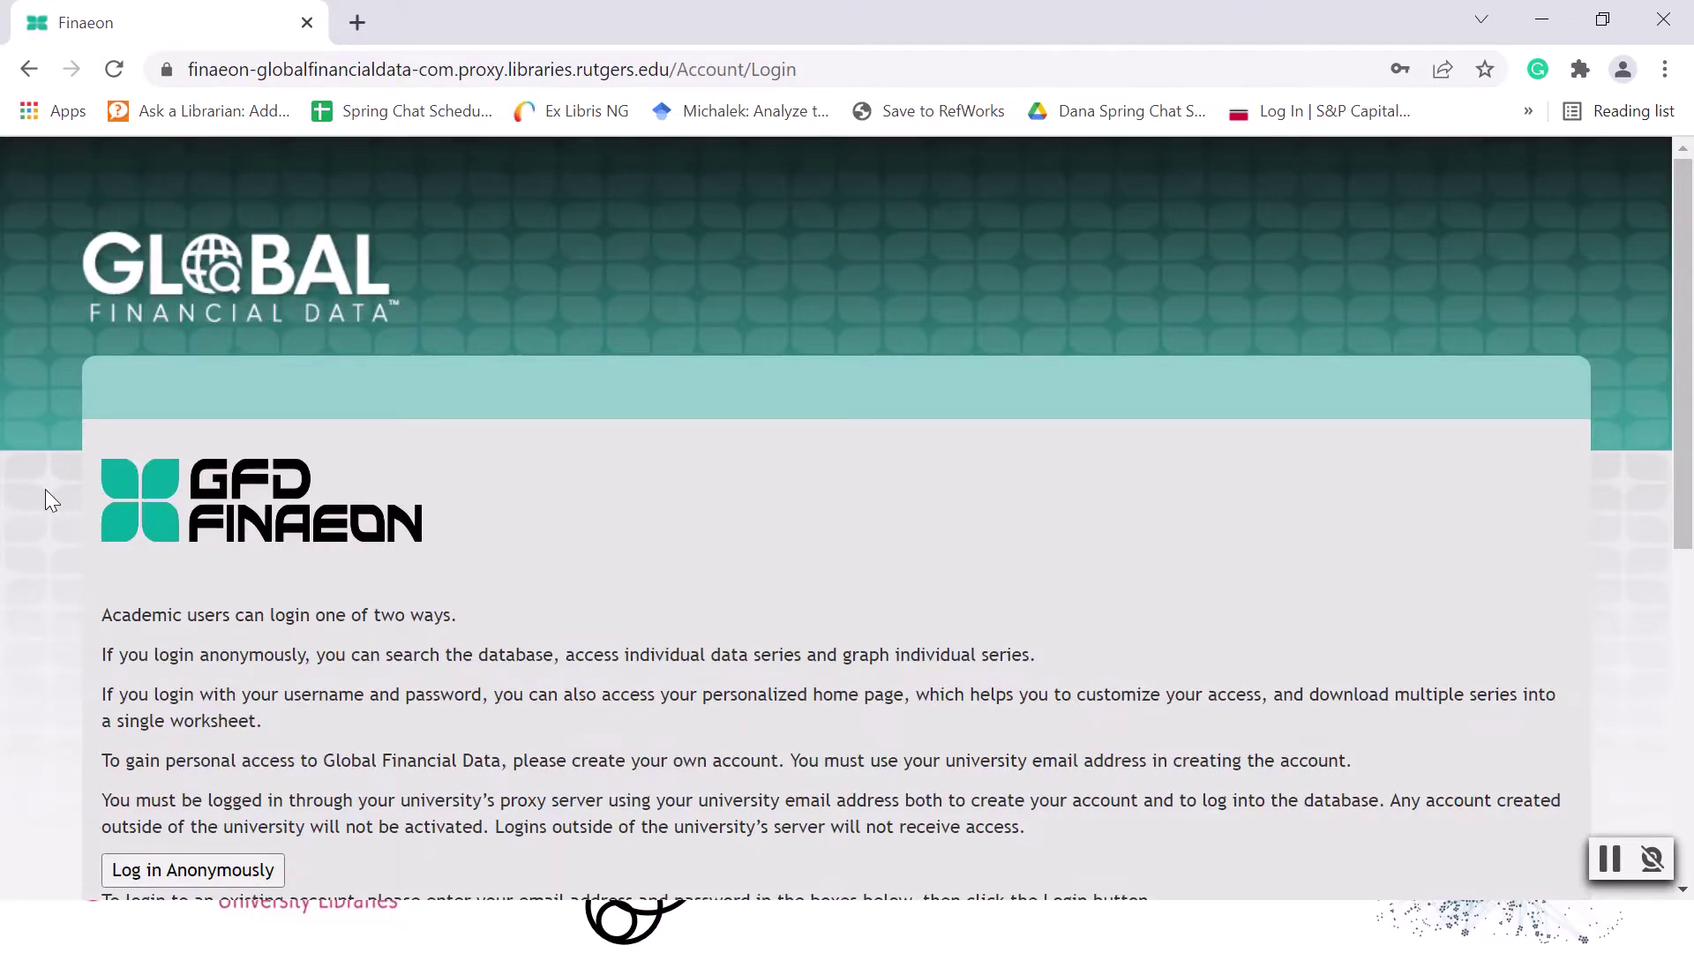
{"action": "scroll", "coordinate": [45, 489], "scroll_direction": "down", "scroll_amount": 5}
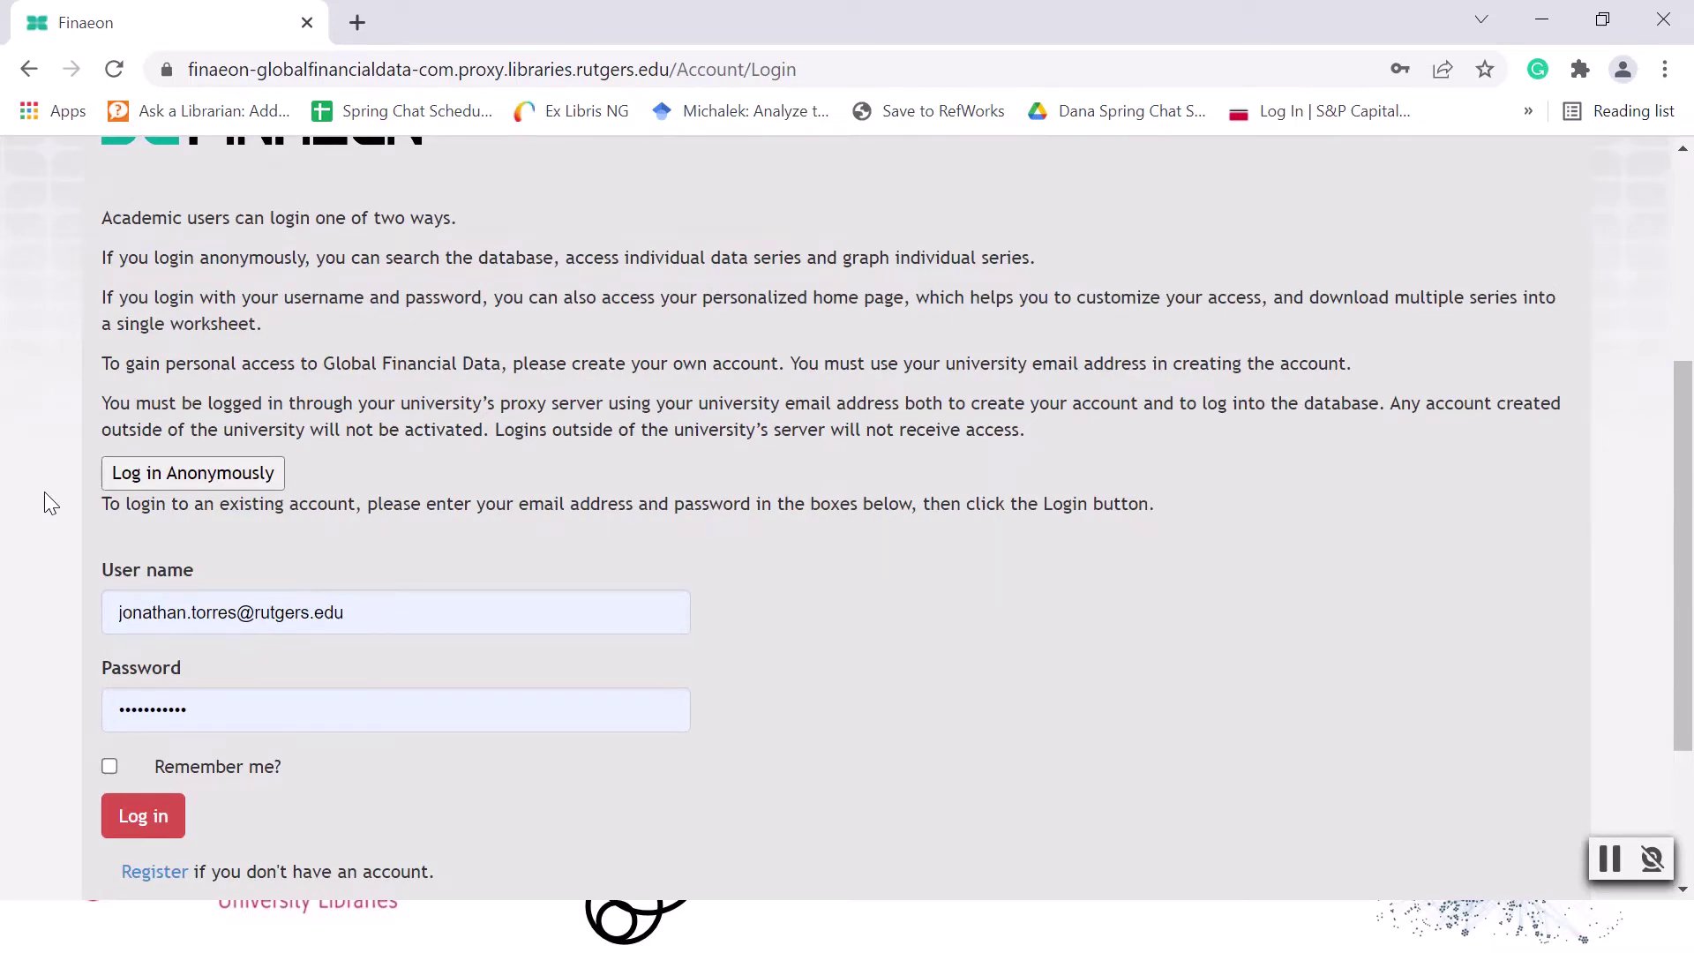
{"action": "left_click", "coordinate": [144, 837]}
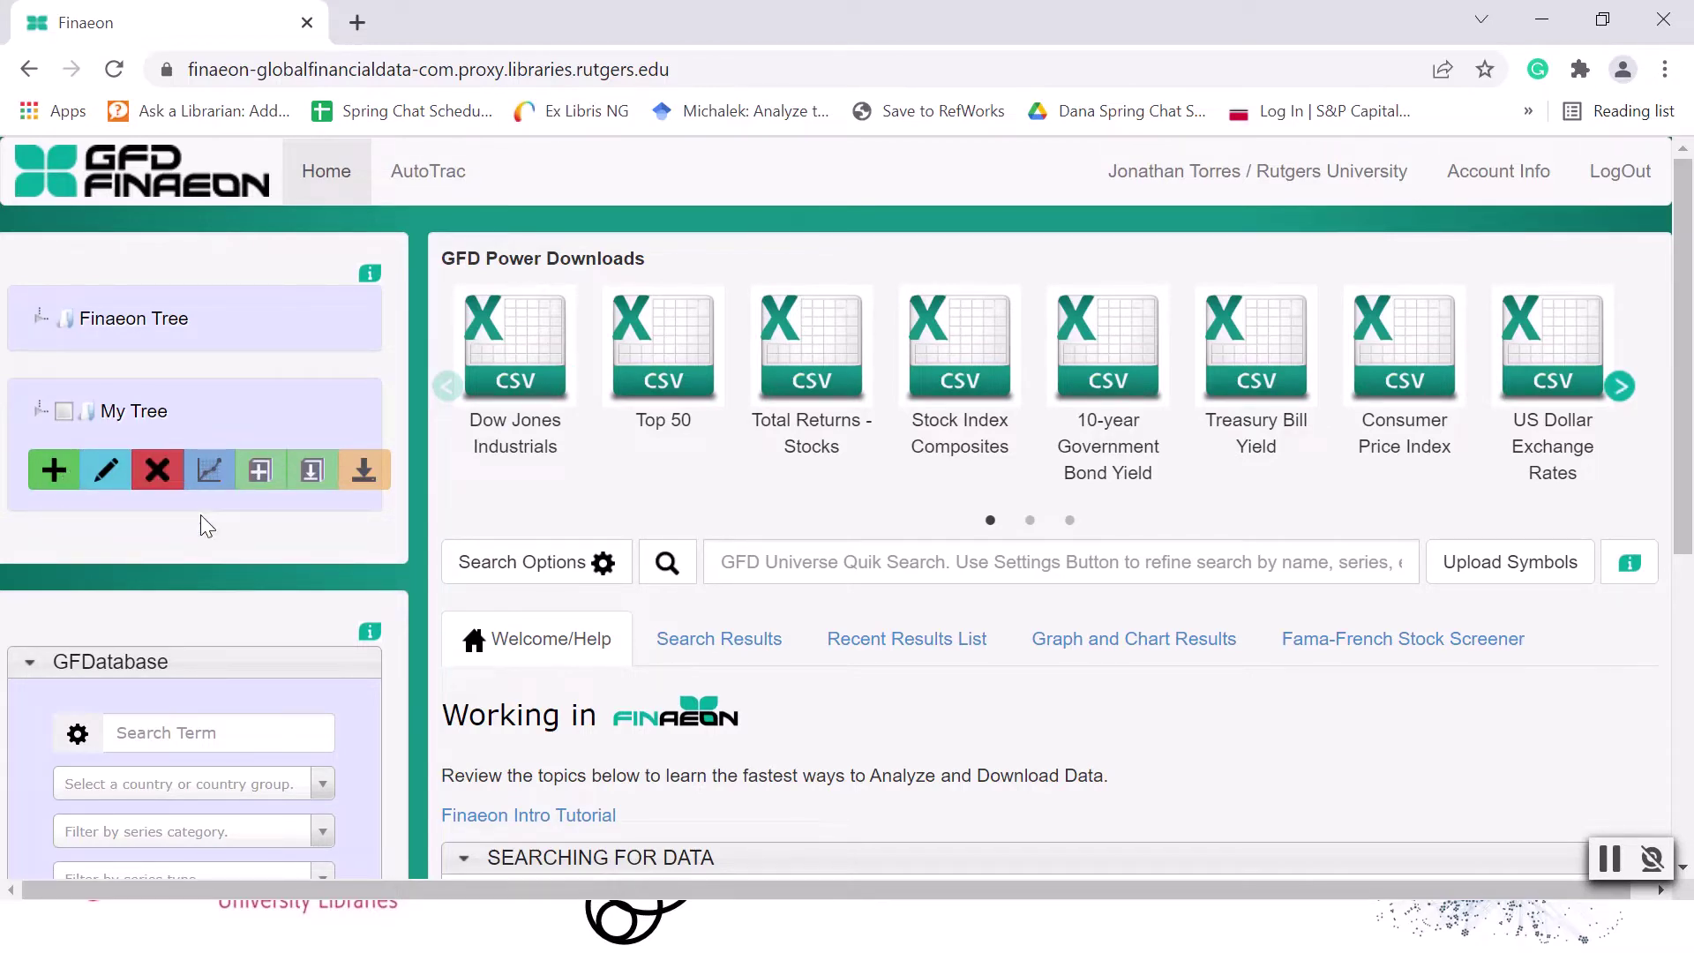
Search the Real Estate Database with the subdatabase set to Winan's Real Estate database.
{"action": "scroll", "coordinate": [201, 517], "scroll_direction": "down", "scroll_amount": 6}
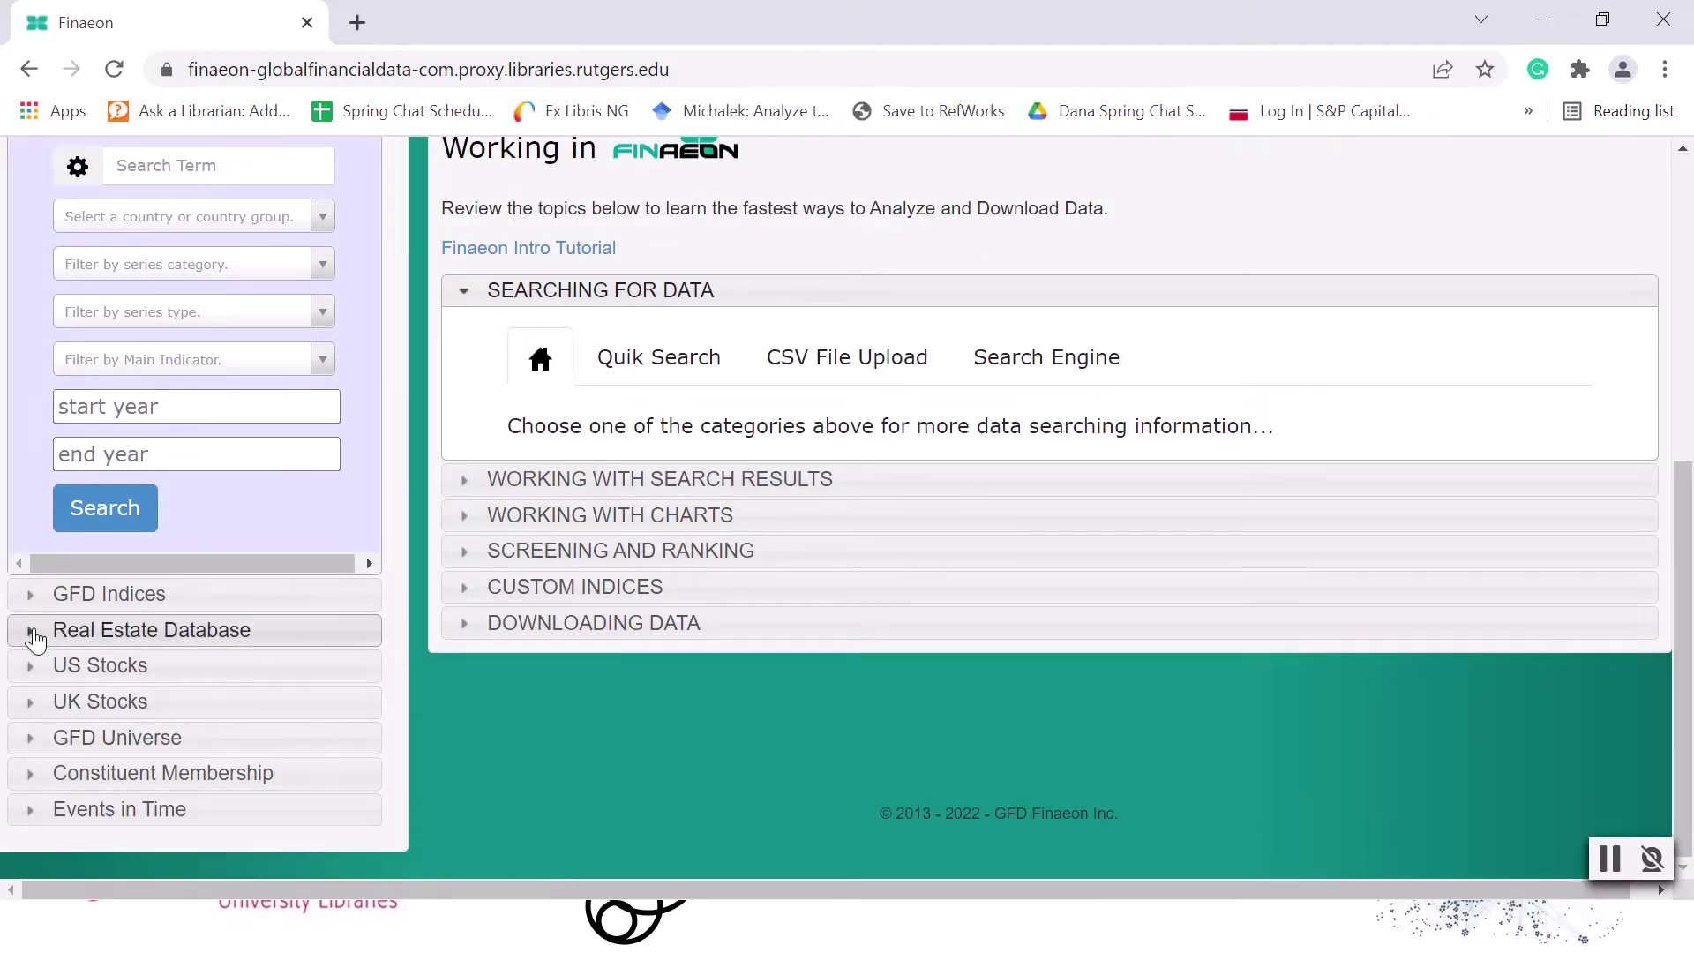
{"action": "left_click", "coordinate": [35, 632]}
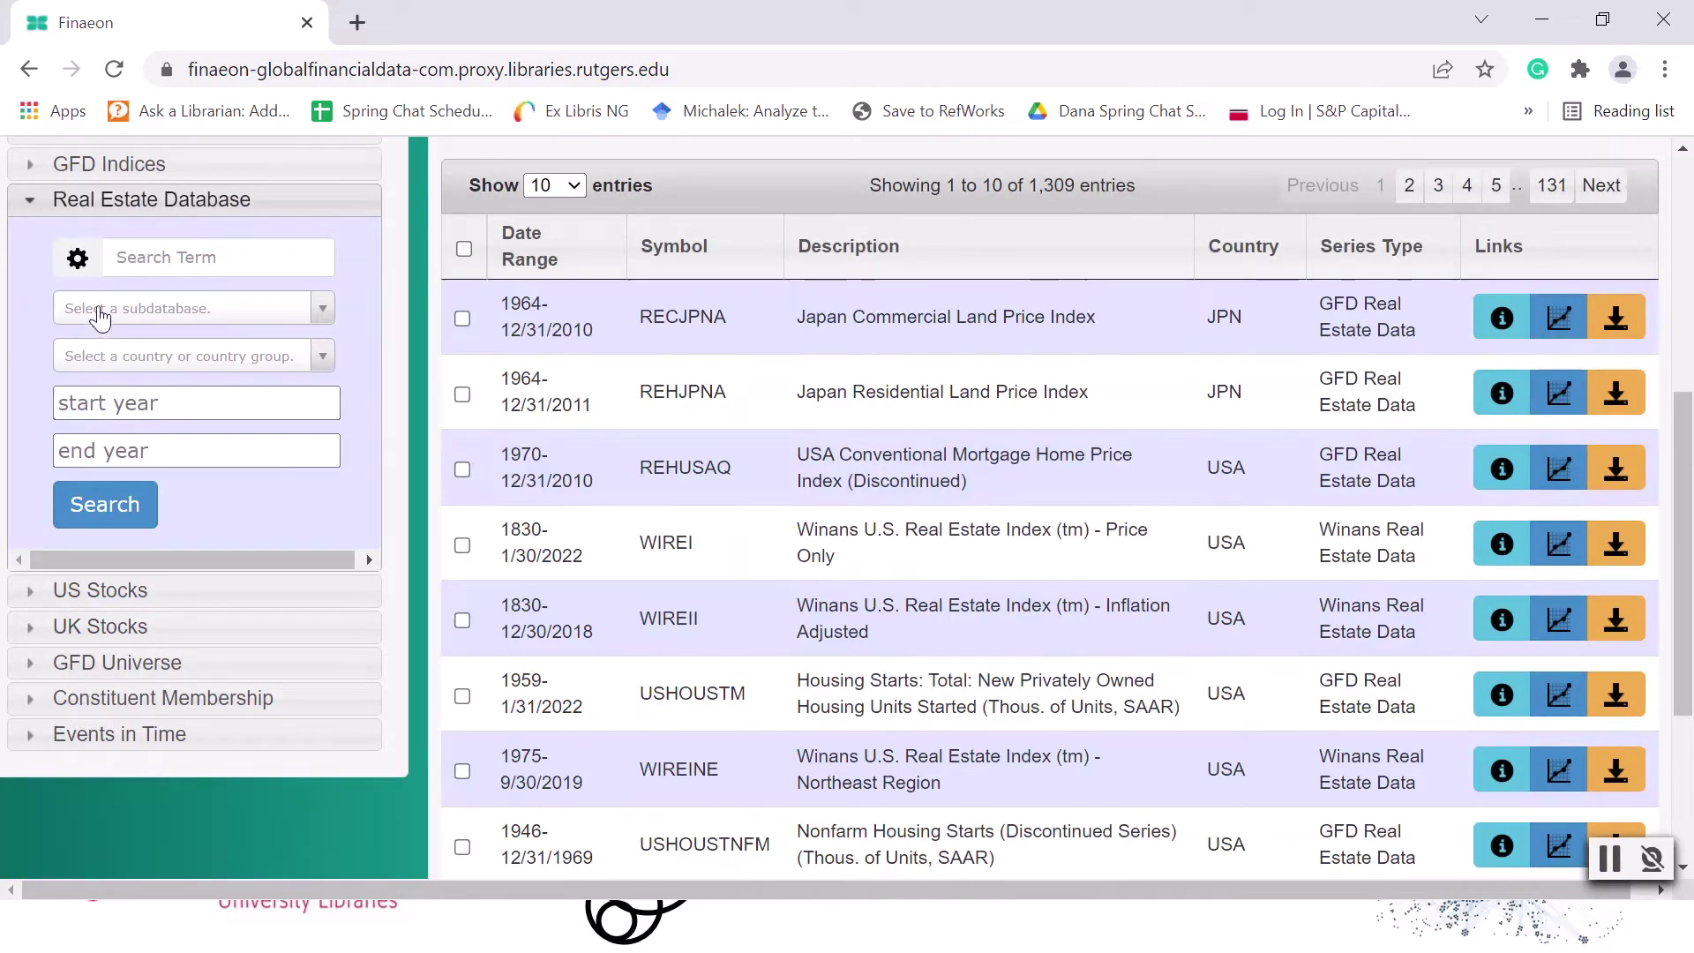
{"action": "left_click", "coordinate": [99, 310]}
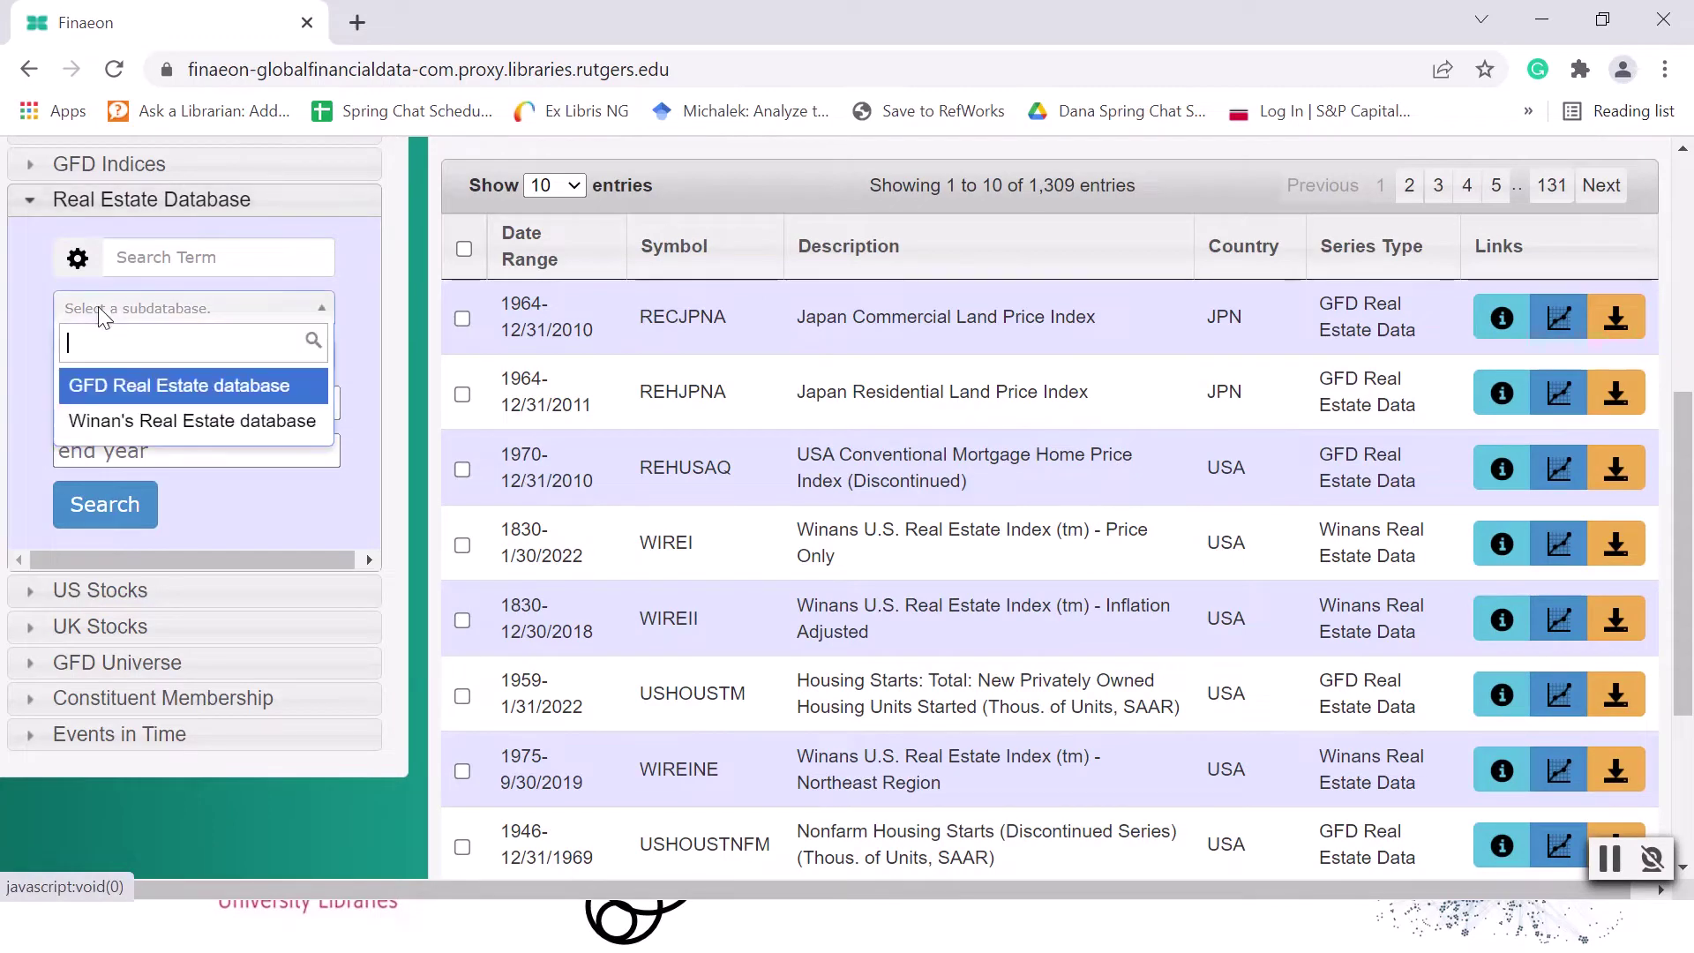
{"action": "left_click", "coordinate": [118, 421]}
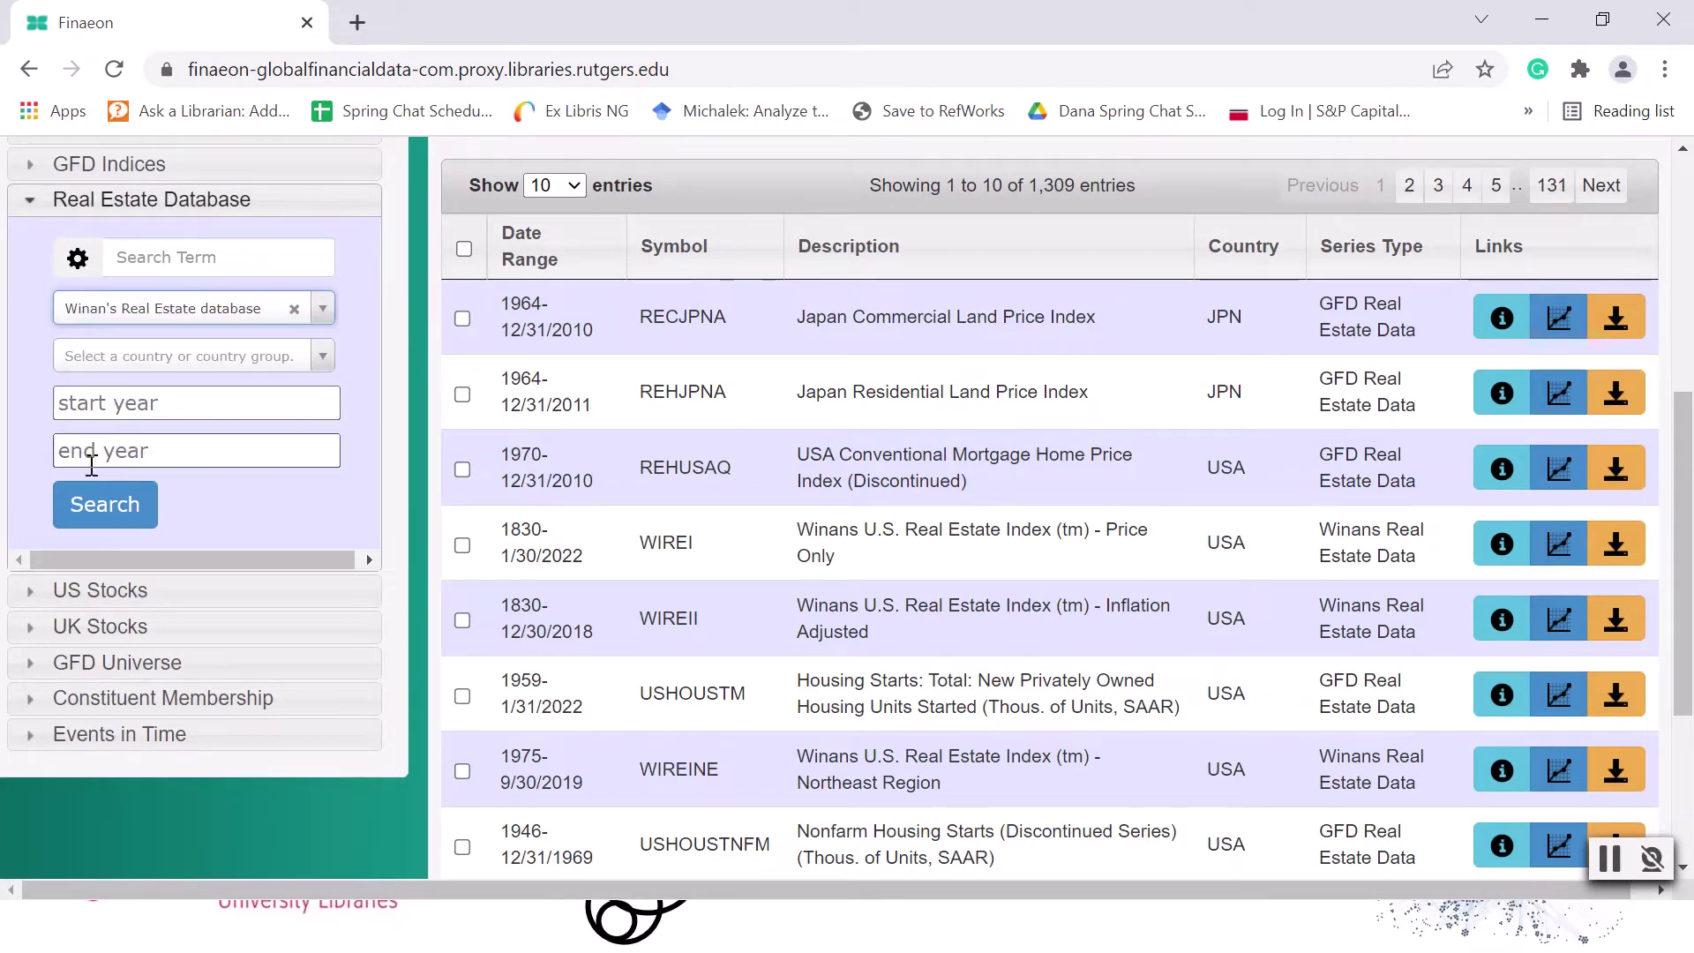
{"action": "left_click", "coordinate": [105, 504]}
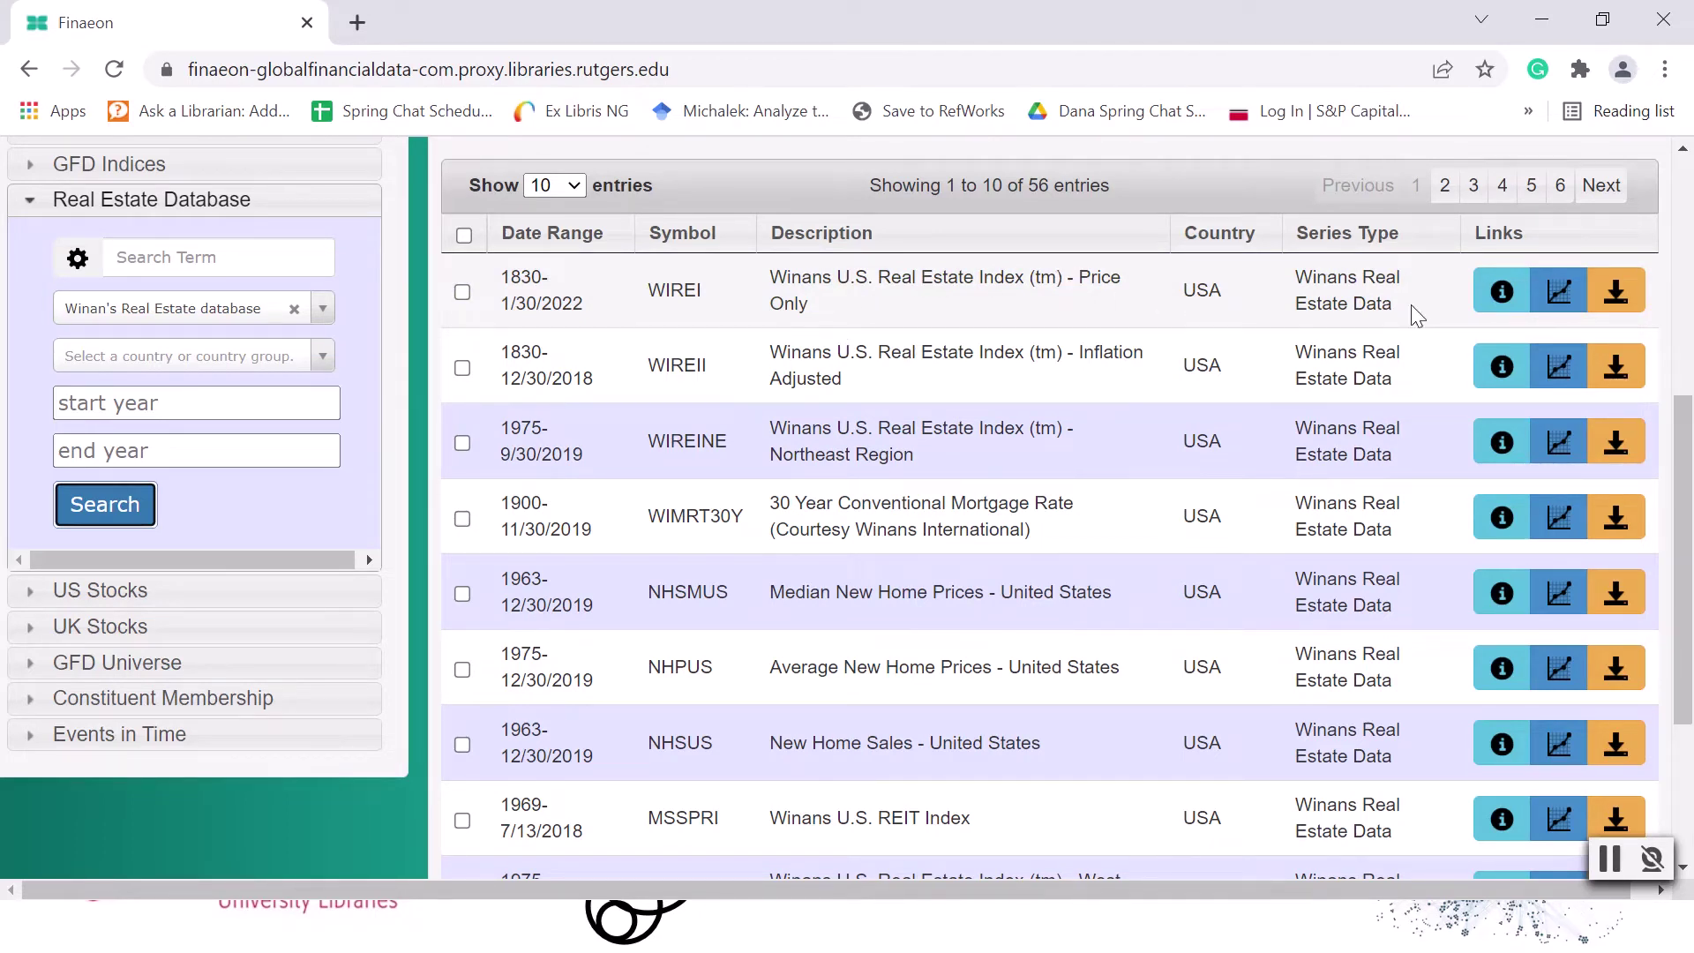
Review the general information and description of the Winans U.S. Real Estate Index (tm) - Price Only series.
{"action": "left_click", "coordinate": [1489, 295]}
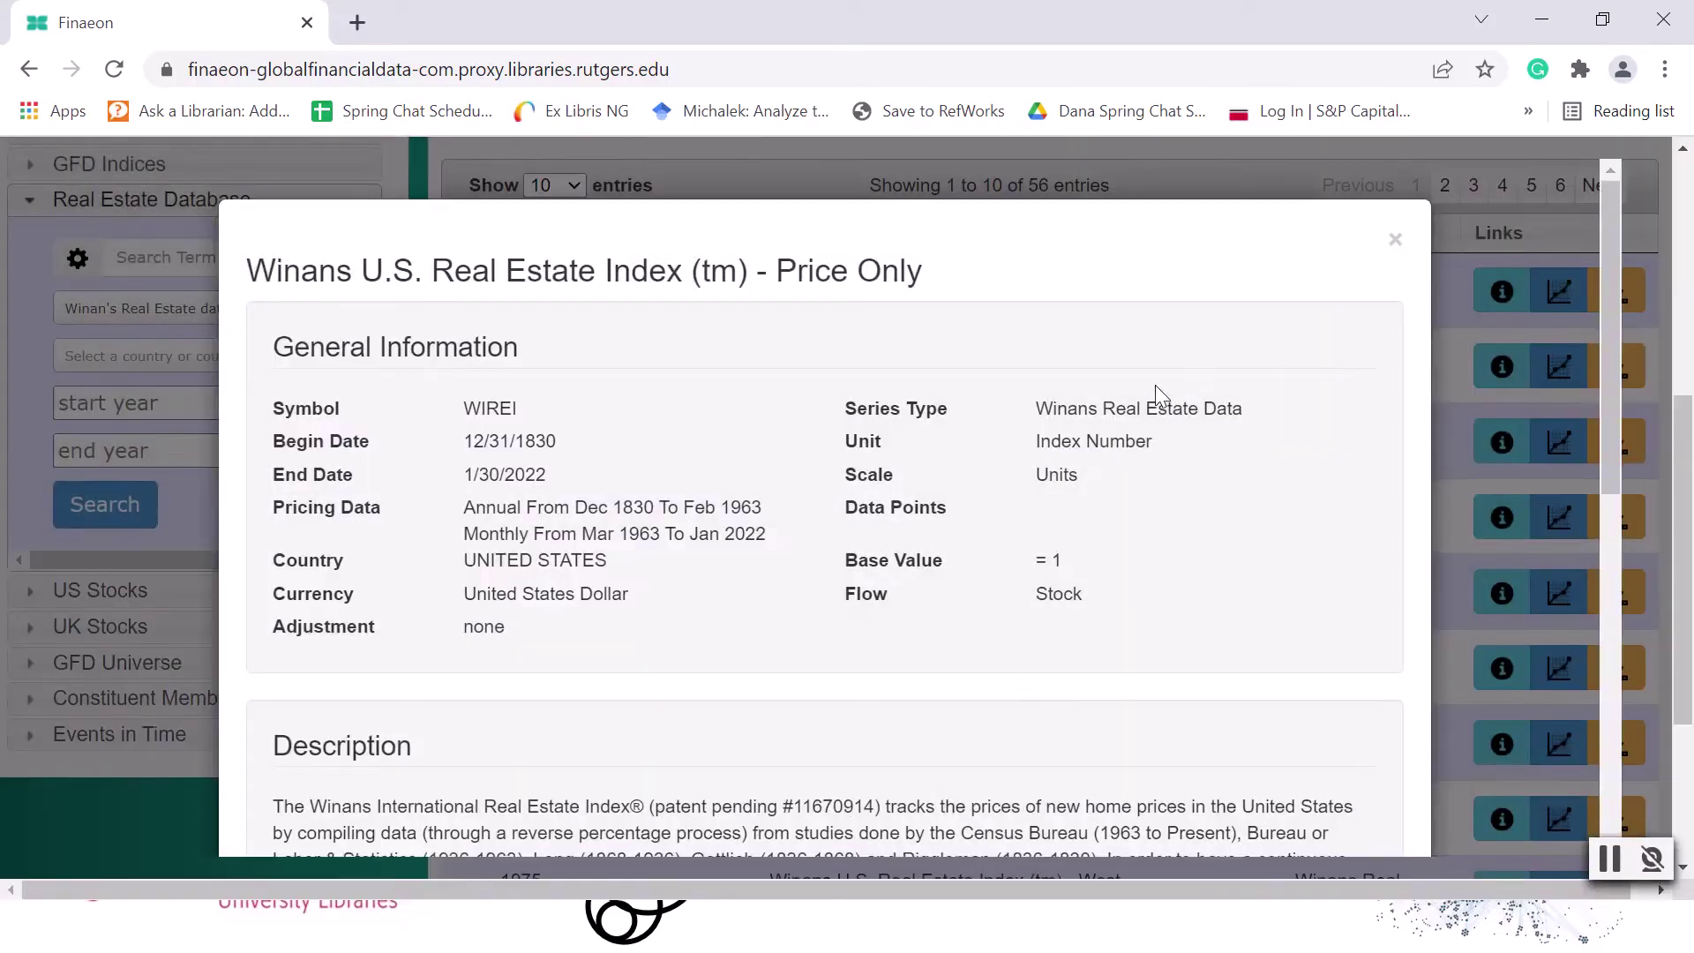
{"action": "scroll", "coordinate": [654, 566], "scroll_direction": "down", "scroll_amount": 6}
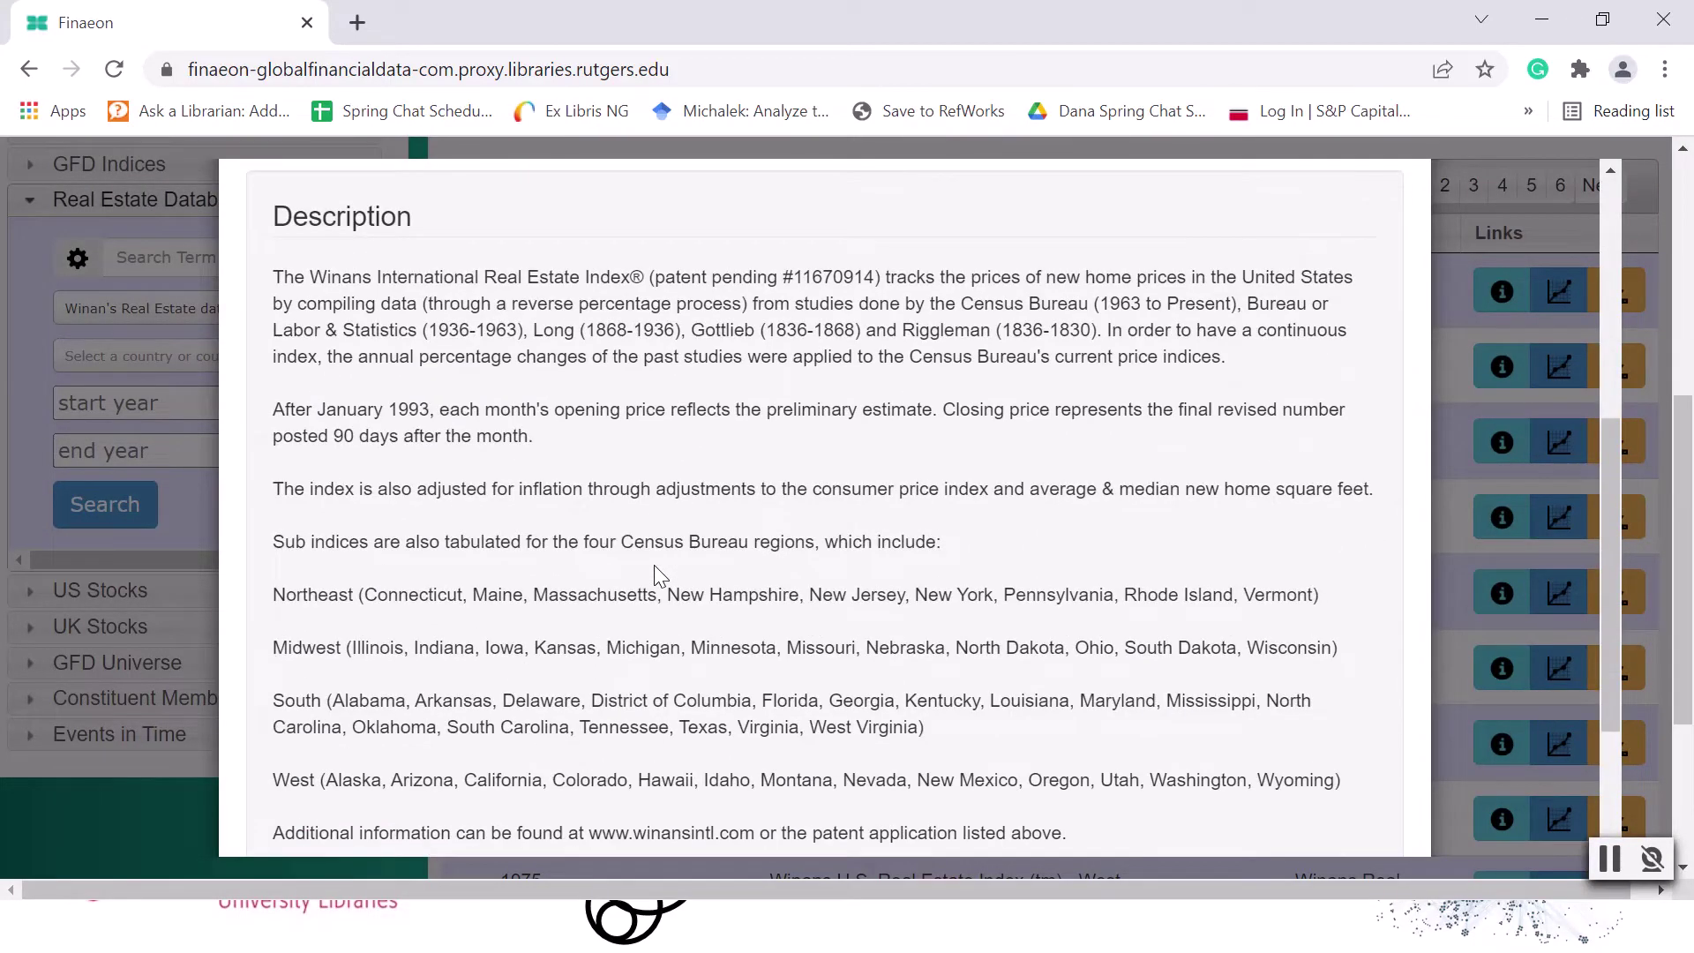
{"action": "scroll", "coordinate": [840, 520], "scroll_direction": "up", "scroll_amount": 3}
{"action": "left_click", "coordinate": [1464, 365]}
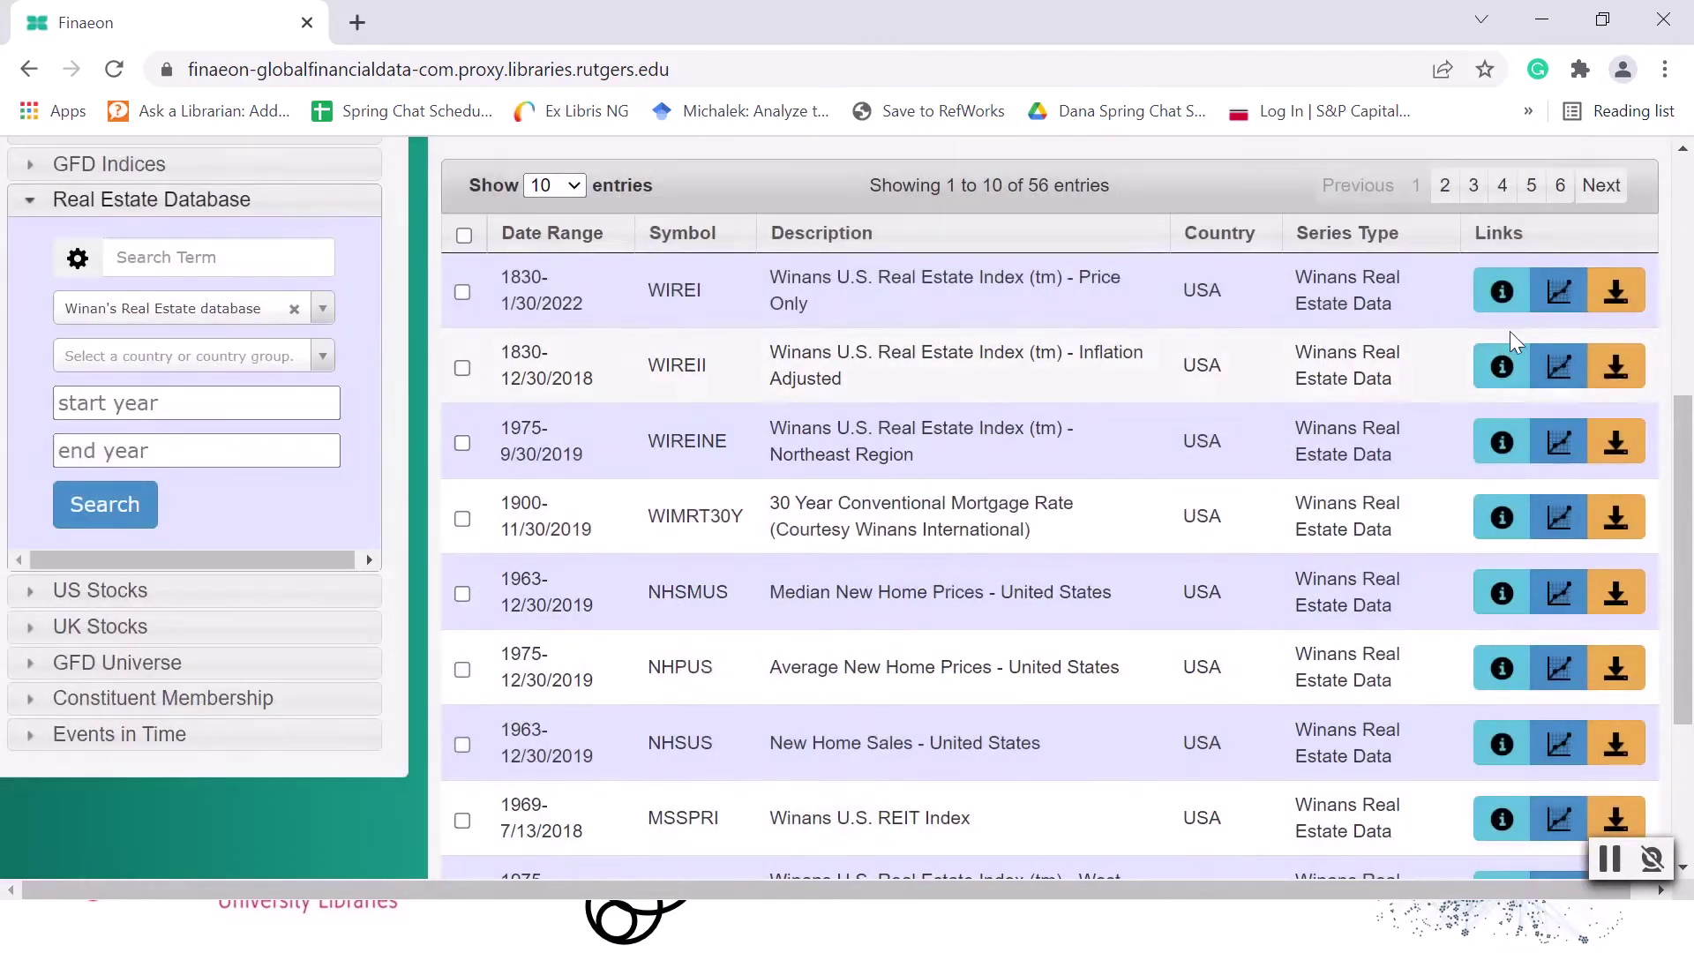
Graph the Winans U.S. Real Estate Index (tm) - Price Only series and look over the chart.
{"action": "left_click", "coordinate": [1558, 298]}
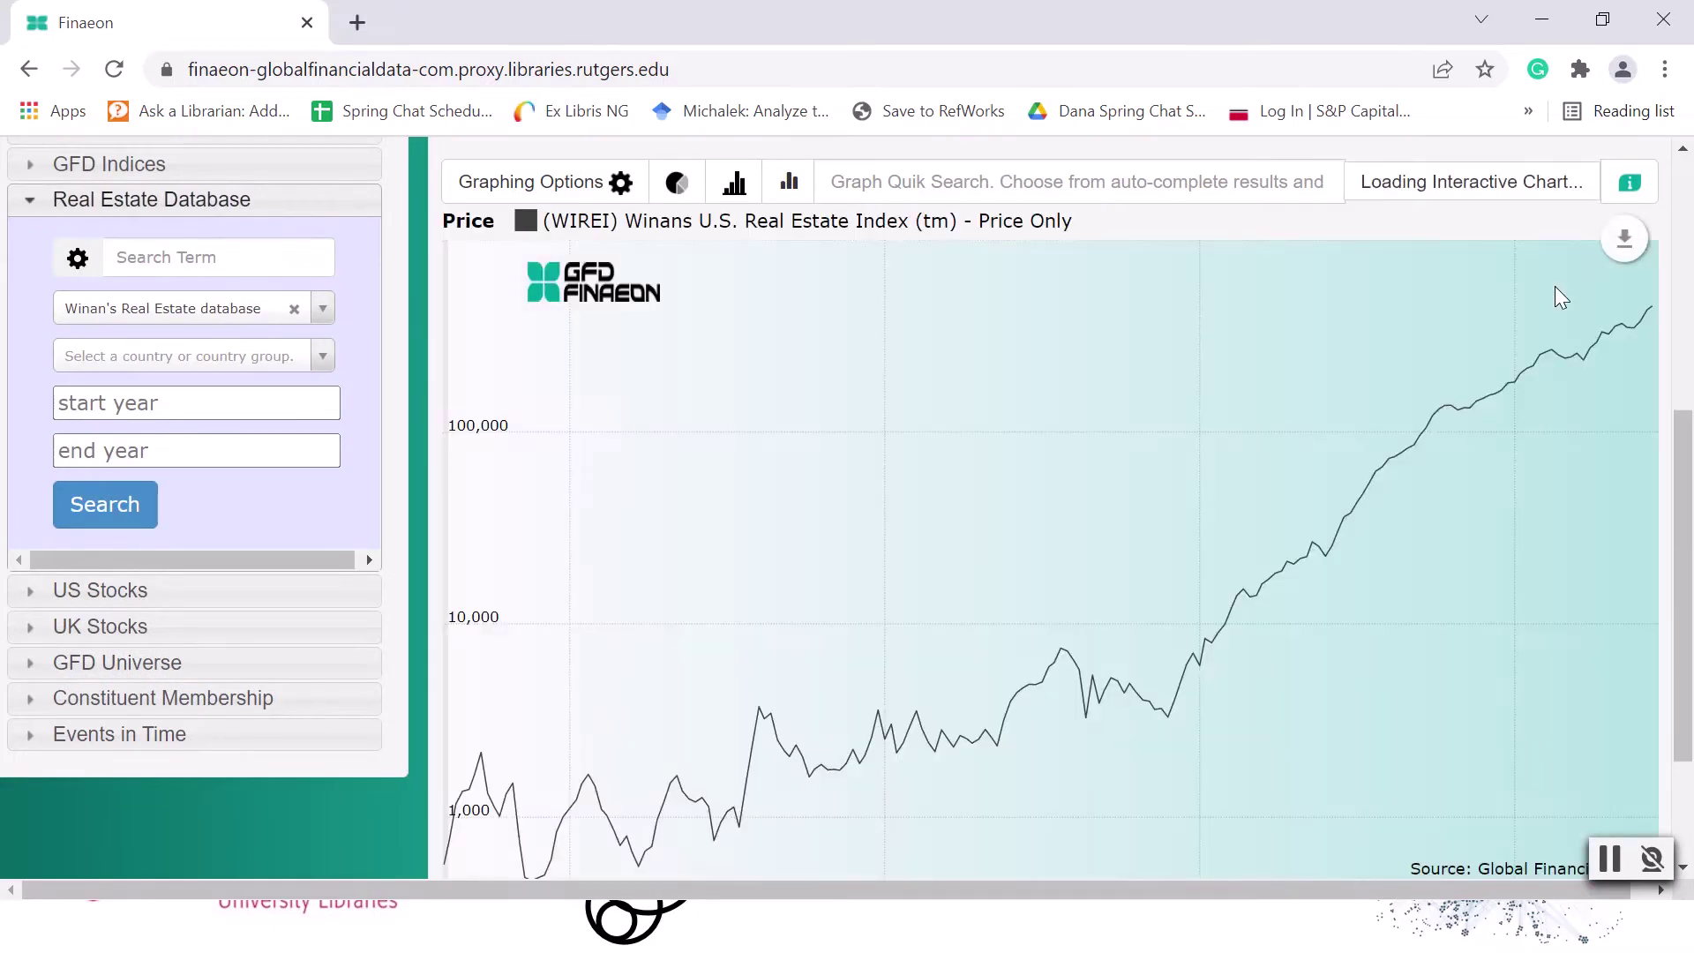
{"action": "scroll", "coordinate": [1497, 335], "scroll_direction": "down", "scroll_amount": 2}
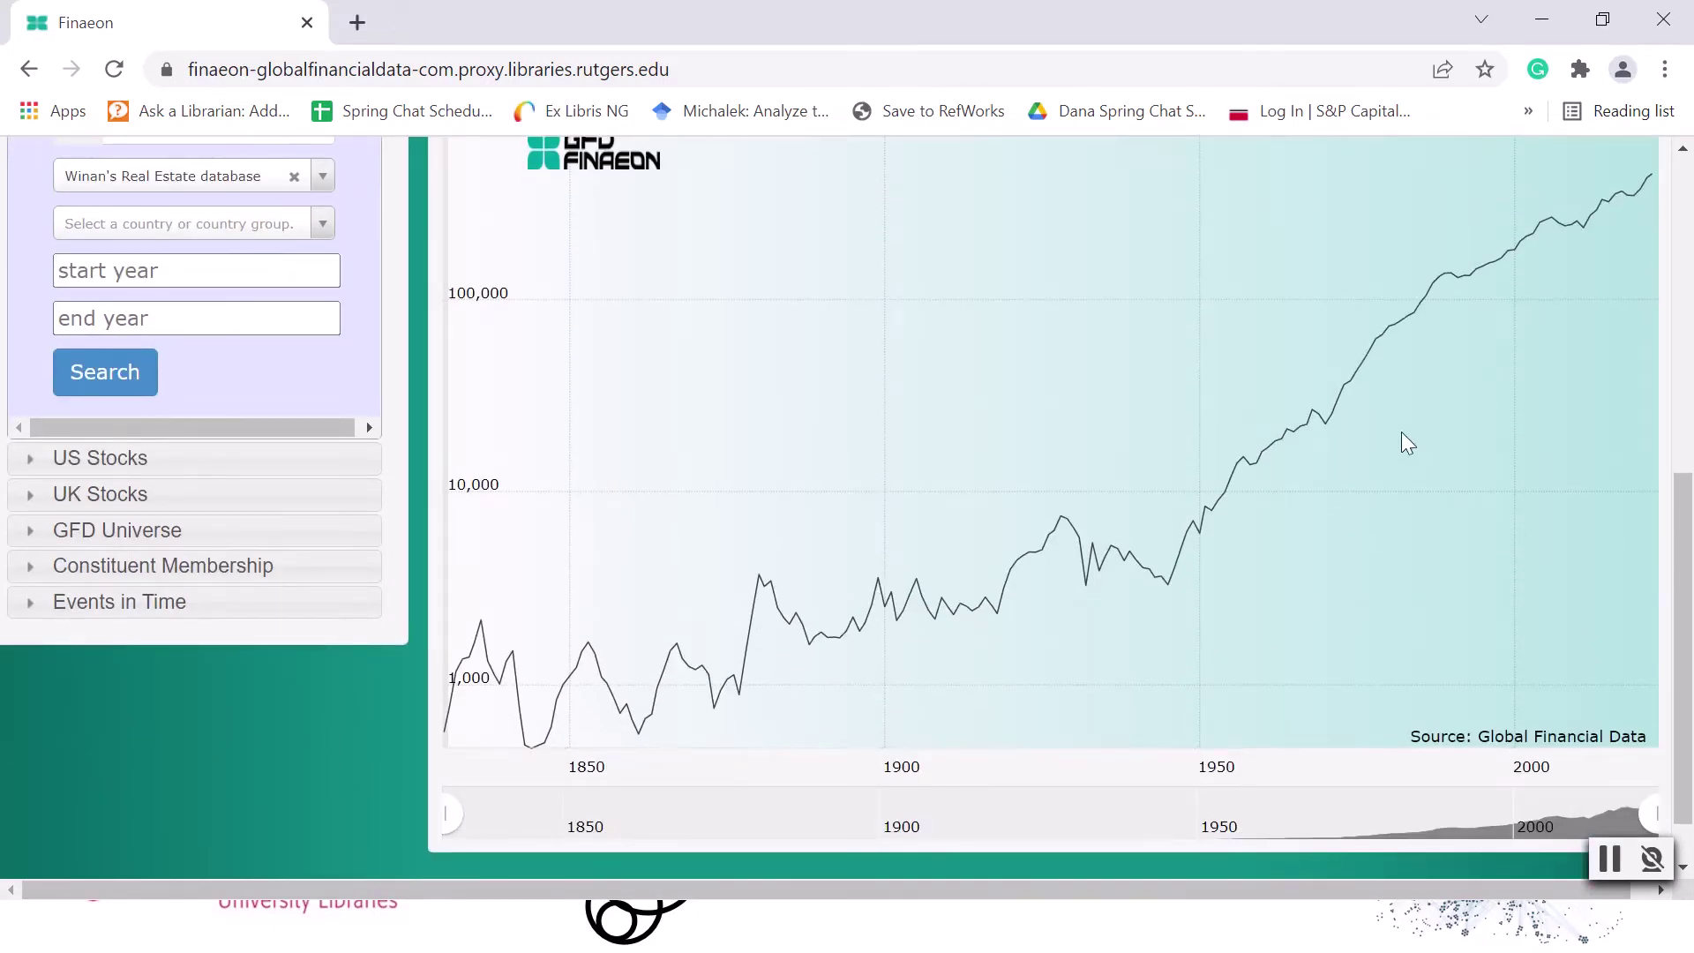
{"action": "scroll", "coordinate": [1401, 433], "scroll_direction": "up", "scroll_amount": 4}
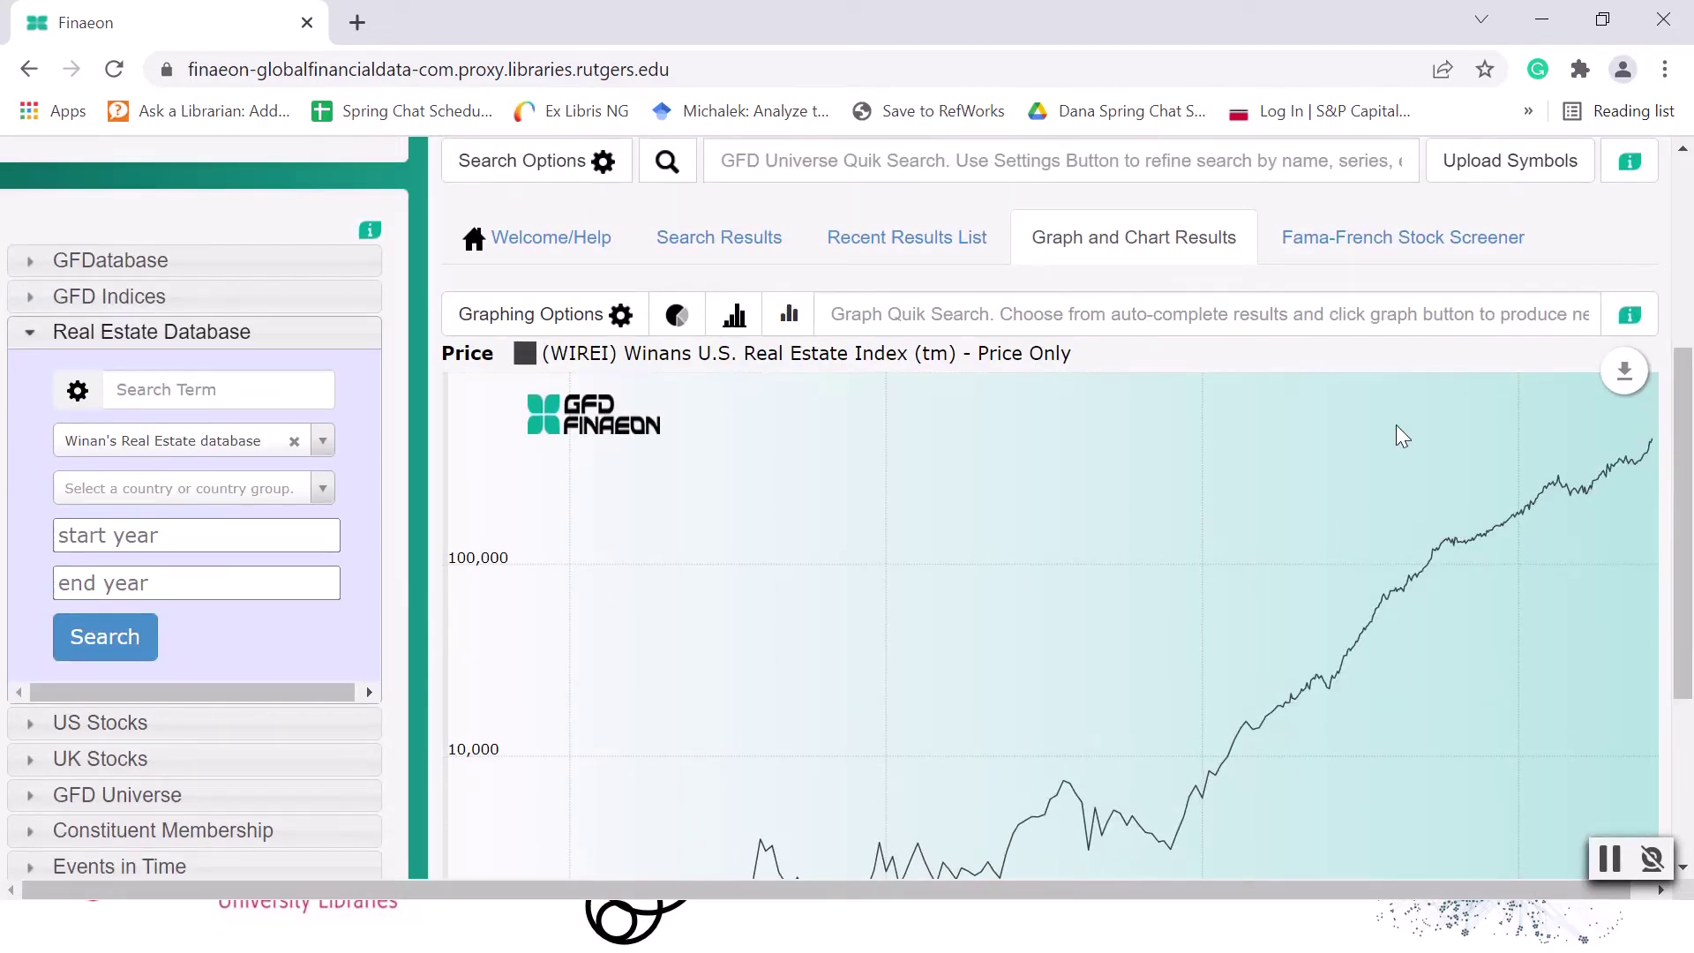
Switch the date range in the graph's chart options to Custom Date.
{"action": "left_click", "coordinate": [618, 320]}
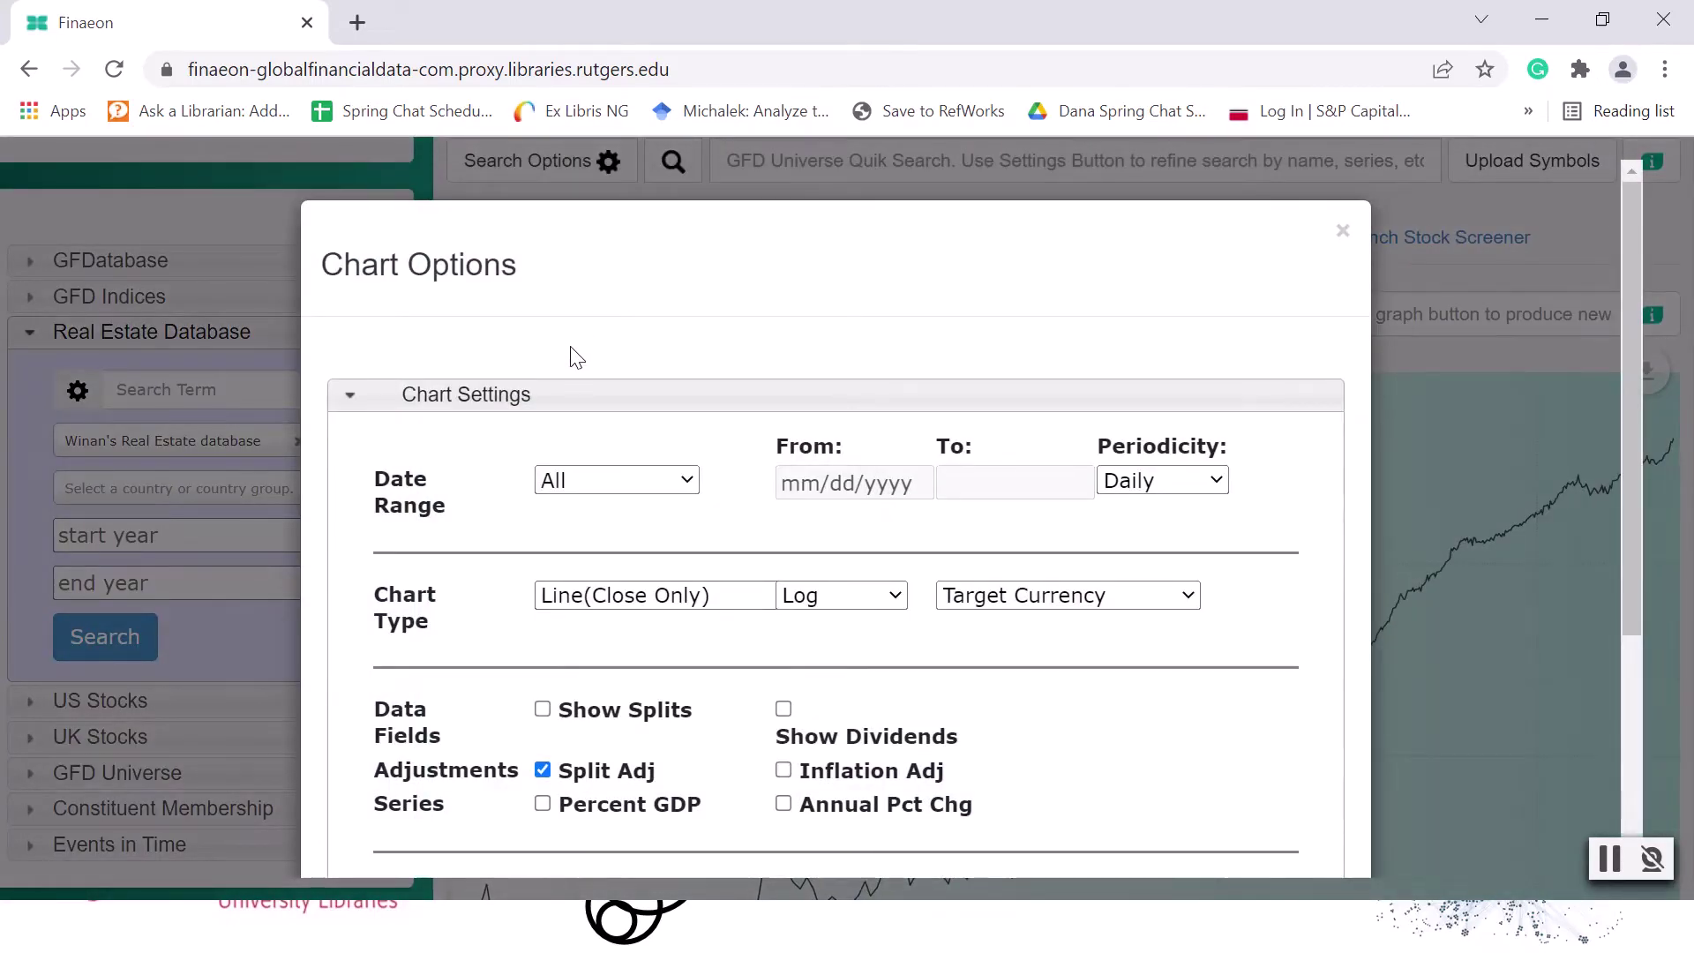
{"action": "scroll", "coordinate": [575, 356], "scroll_direction": "down", "scroll_amount": 1}
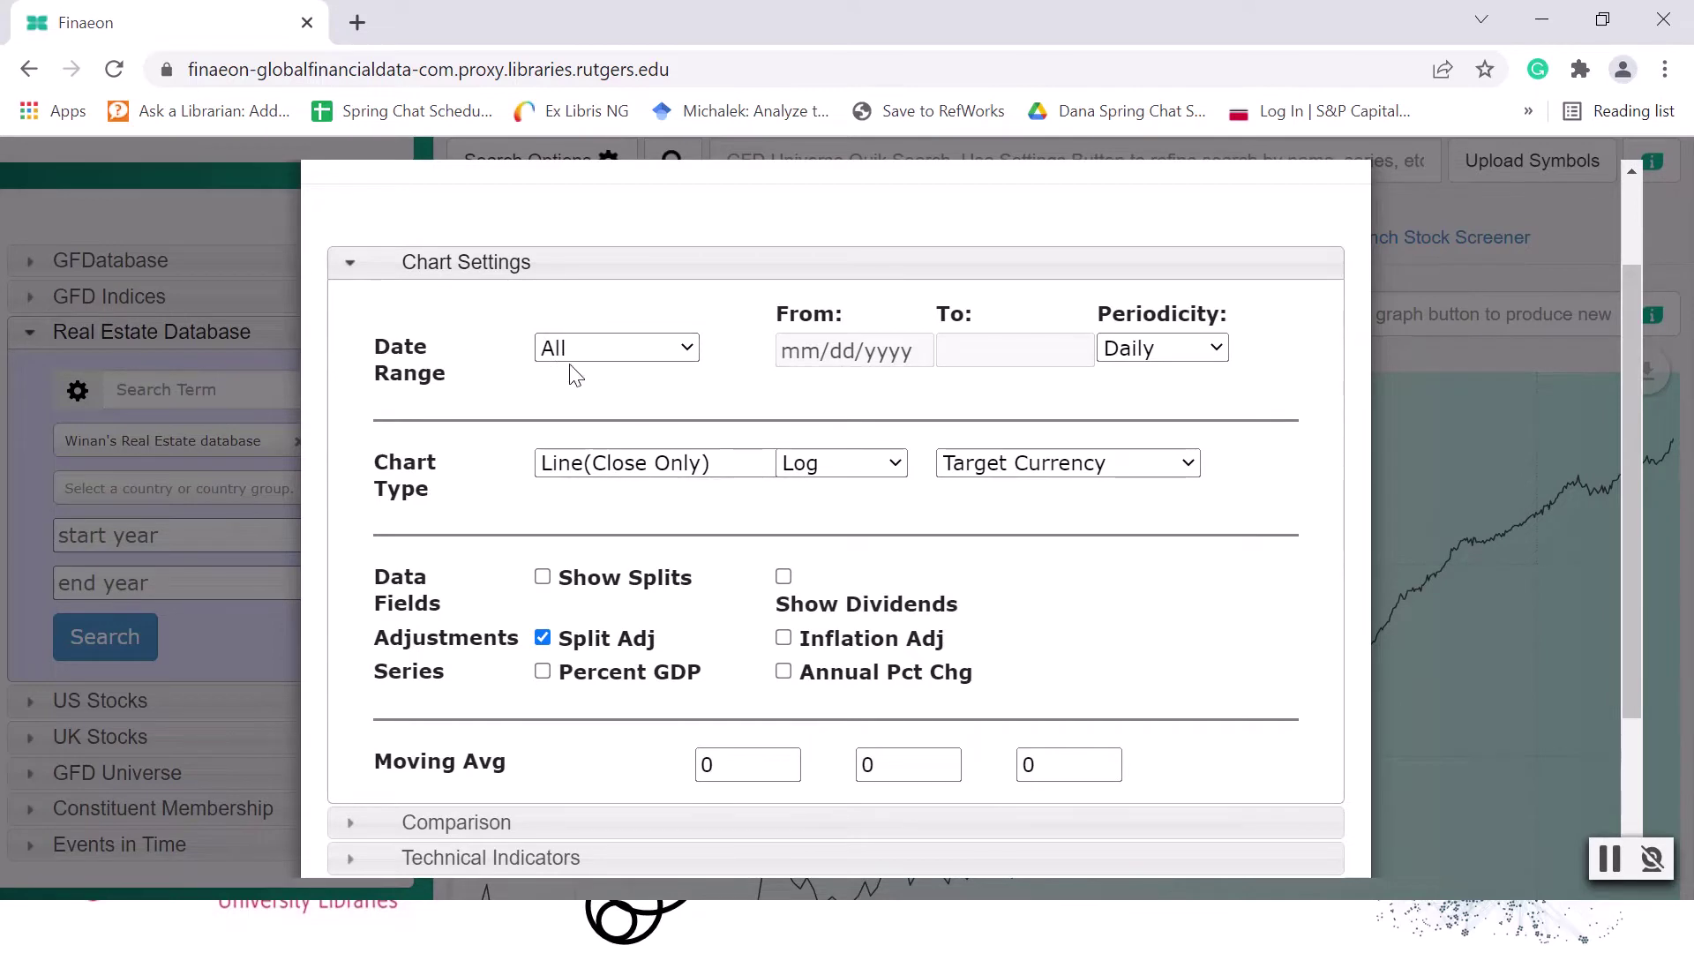
{"action": "left_click", "coordinate": [602, 351]}
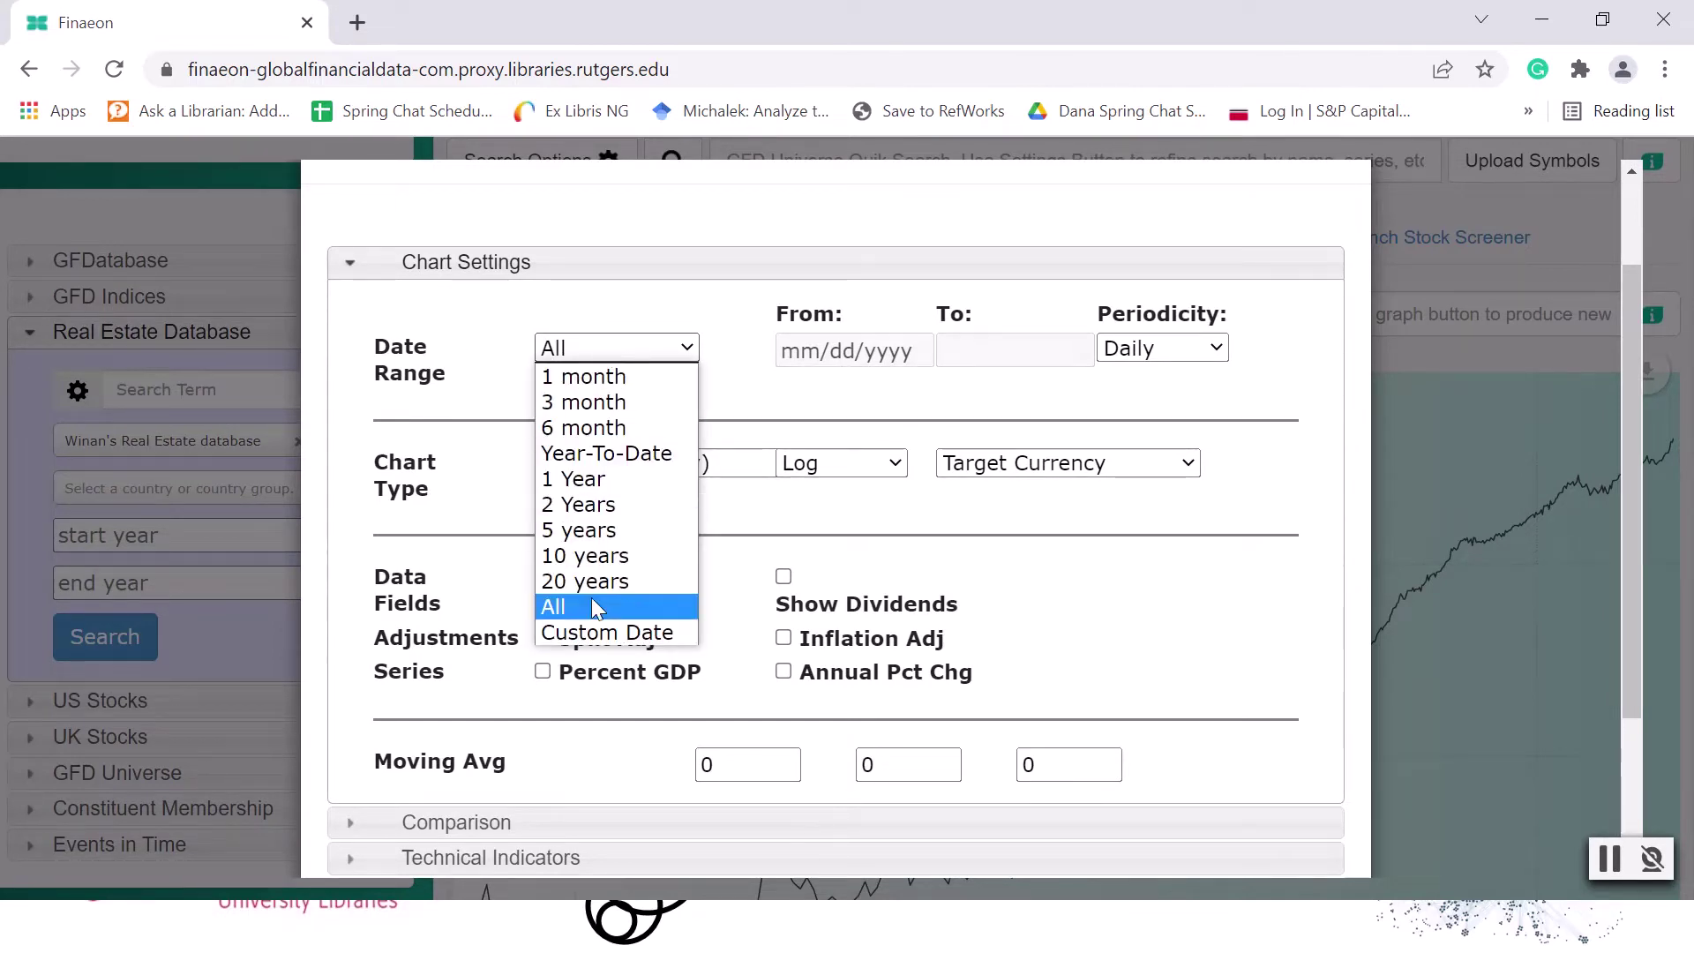
{"action": "left_click", "coordinate": [586, 632]}
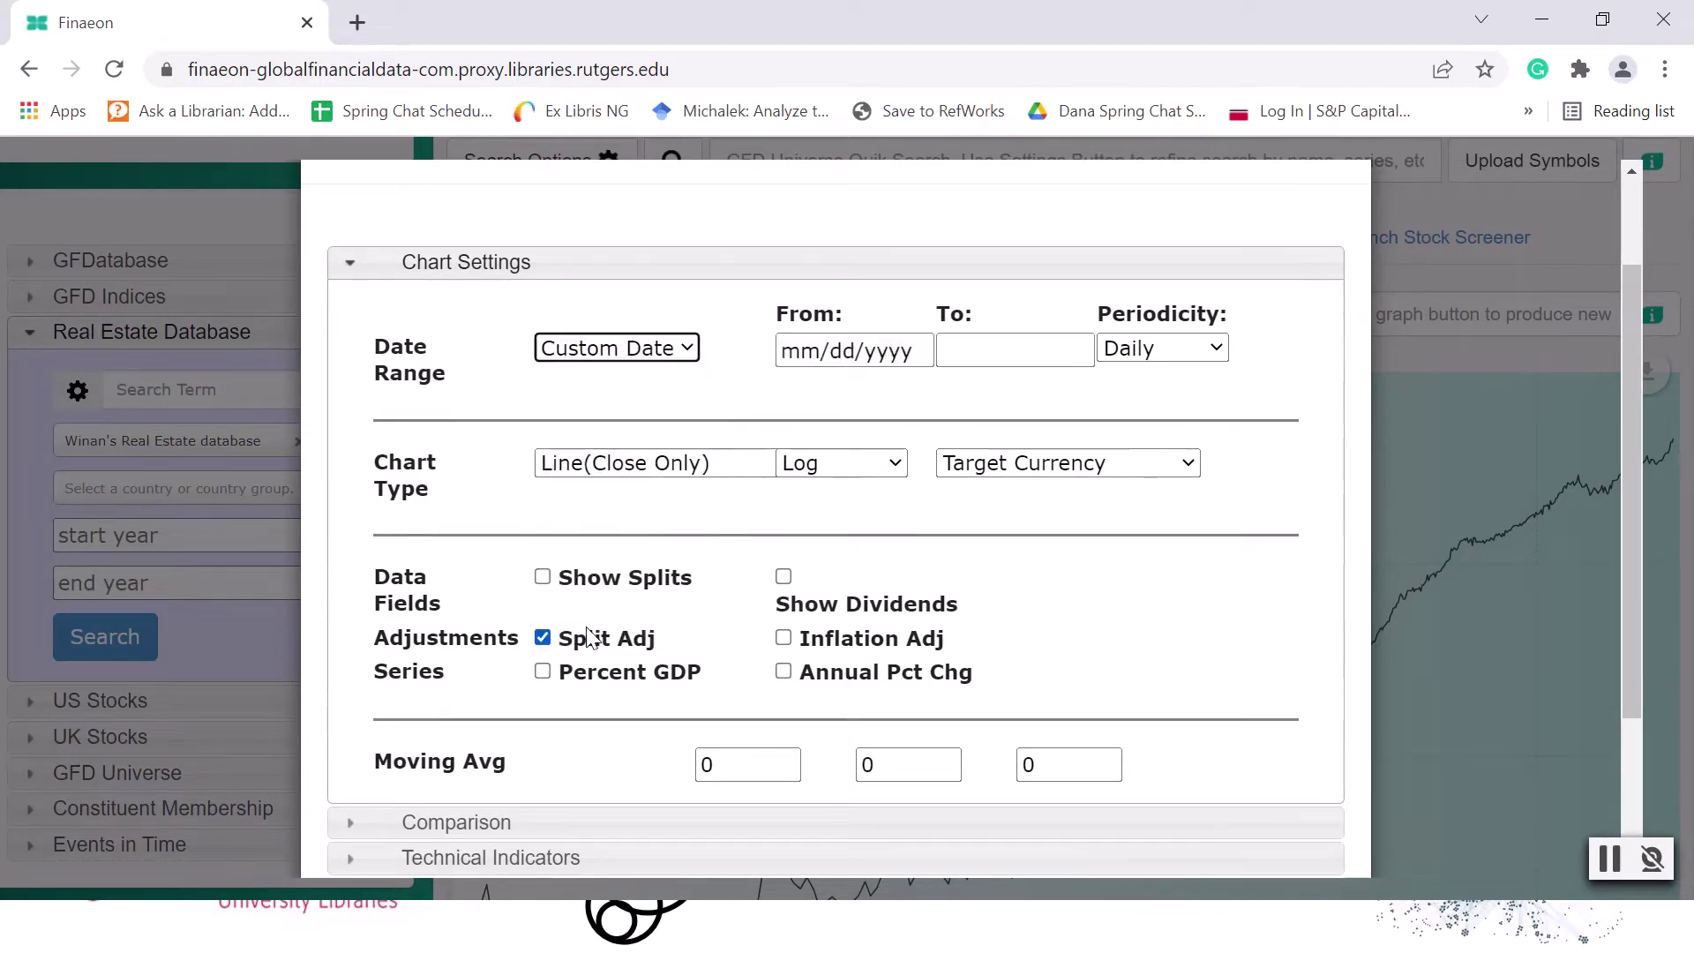
Set the start of the custom date range to 01/01/1960.
{"action": "left_click", "coordinate": [792, 353]}
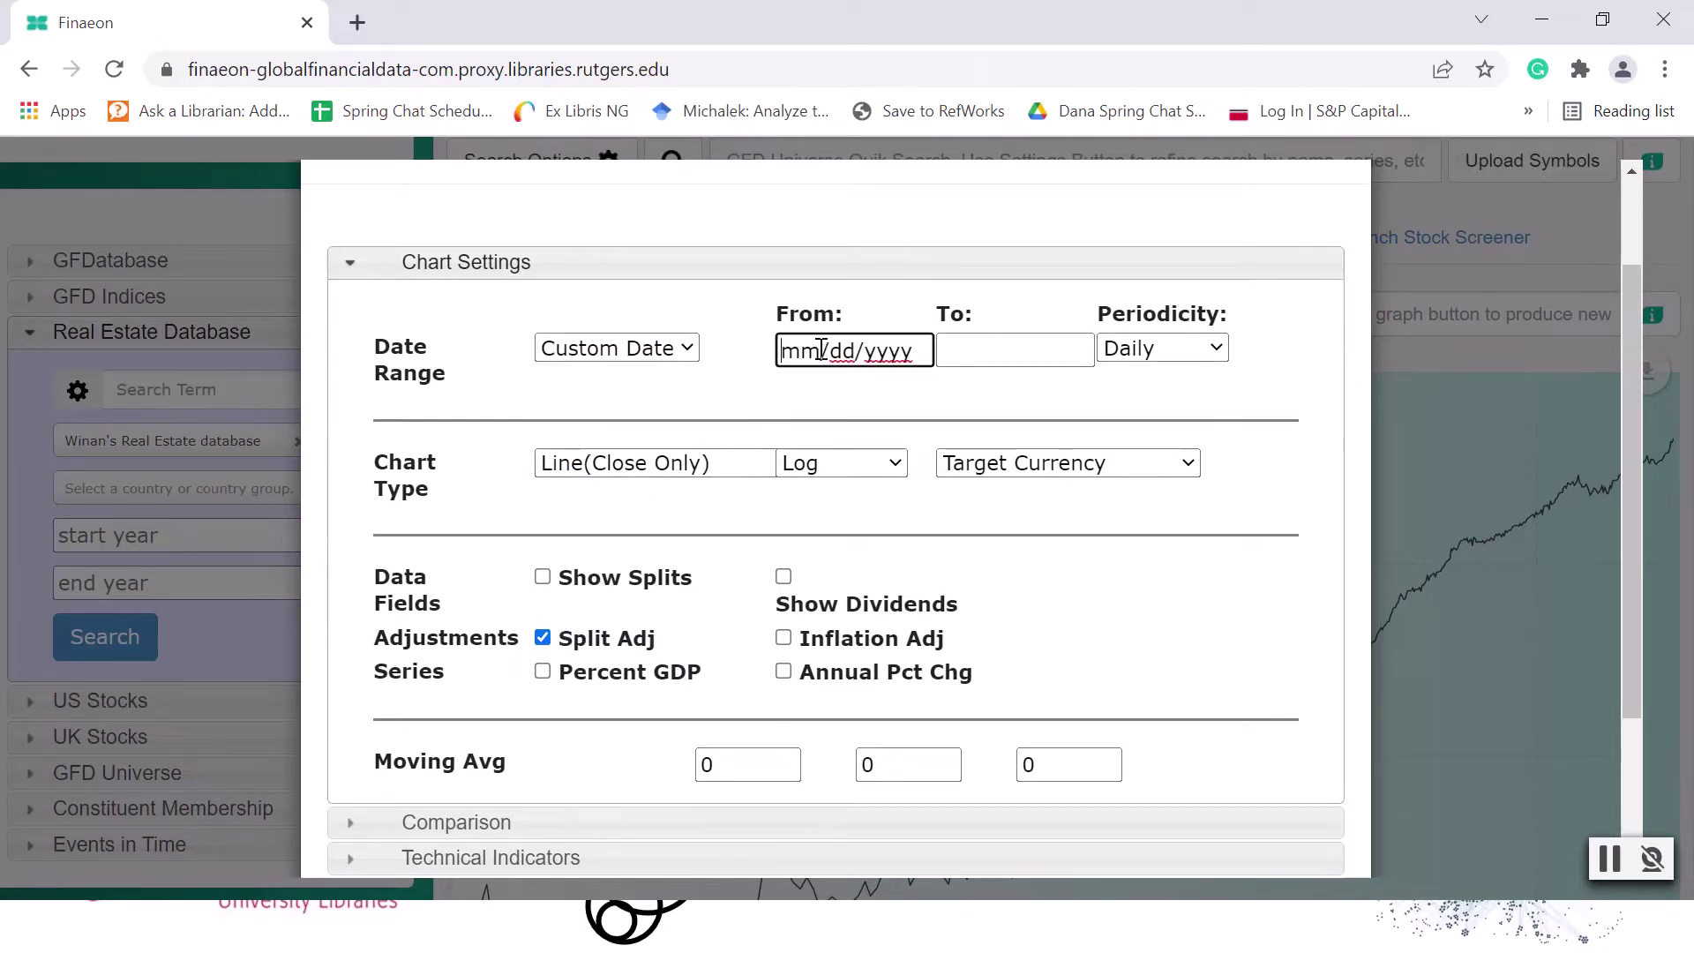
{"action": "left_click", "coordinate": [799, 352]}
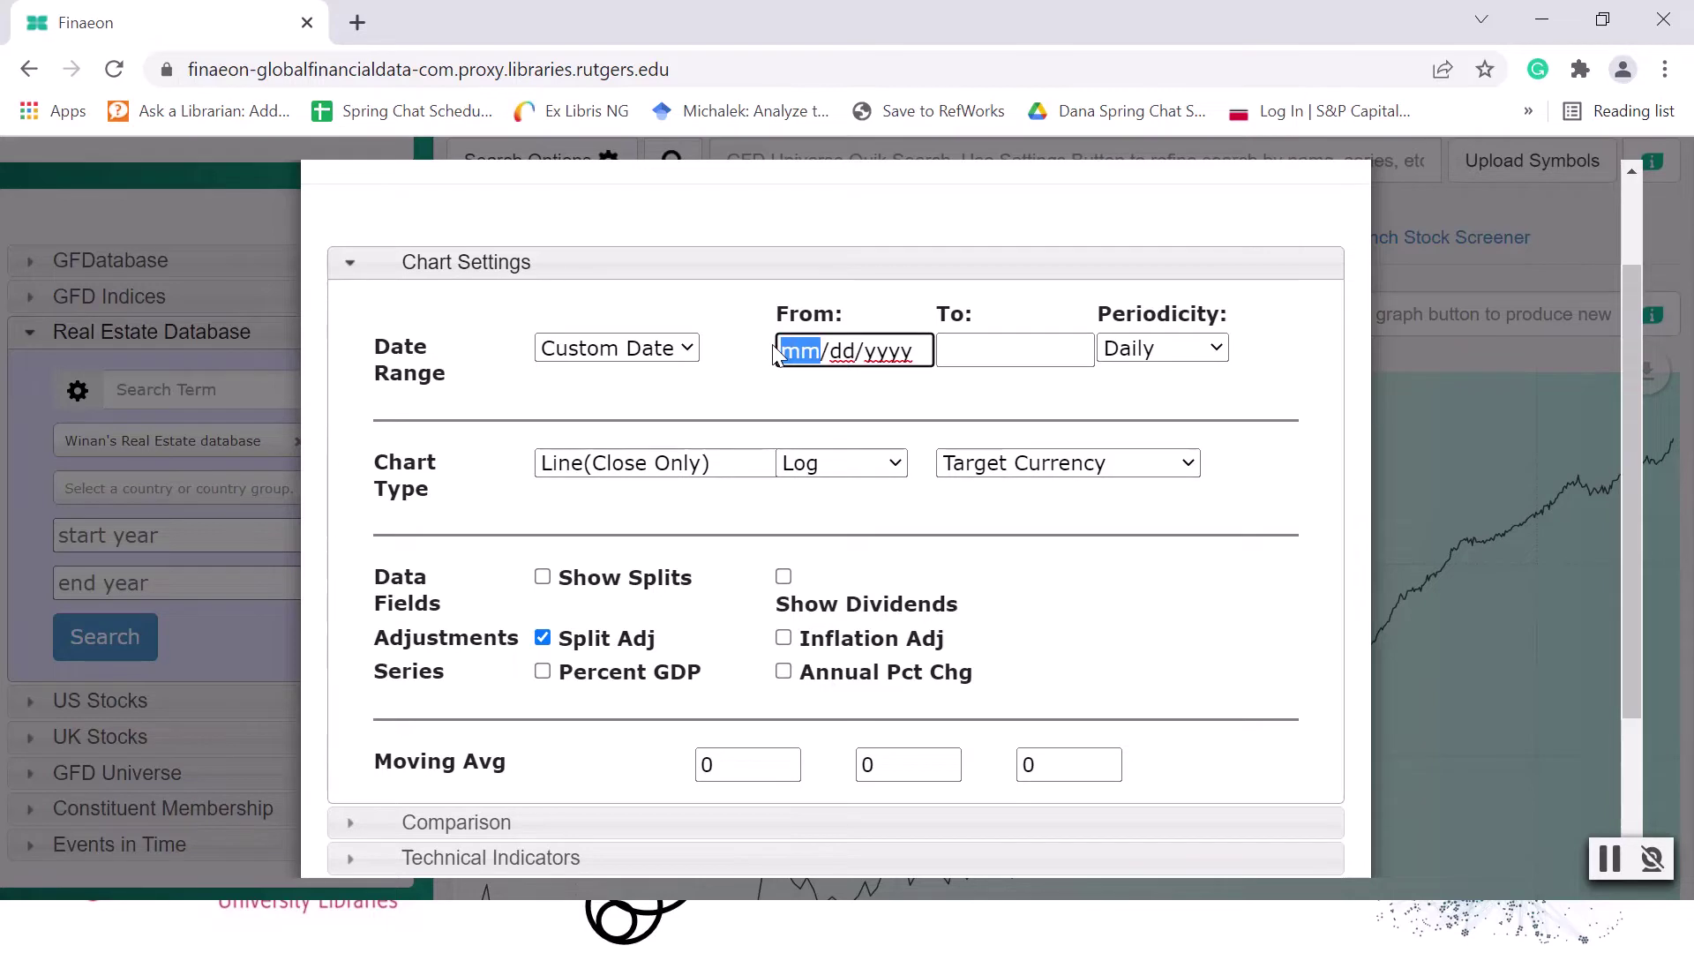
{"action": "type", "text": "01/dd/yyyy"}
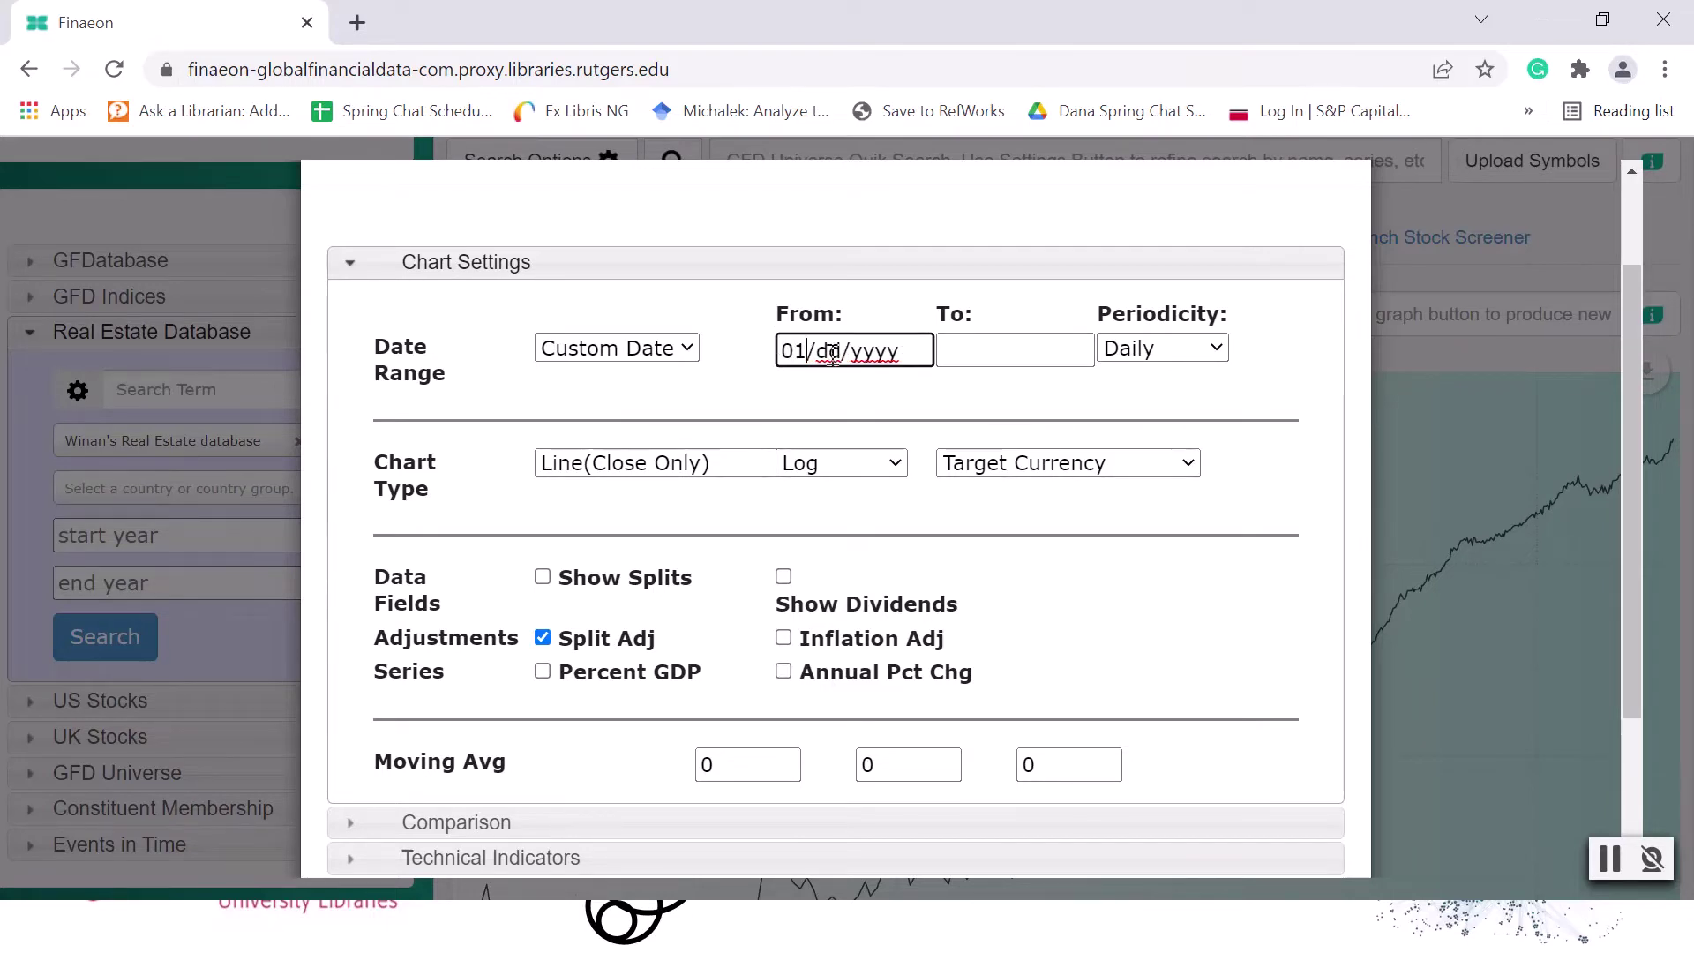
{"action": "left_click", "coordinate": [832, 353]}
{"action": "type", "text": "01"}
{"action": "left_click", "coordinate": [888, 353]}
{"action": "type", "text": "1960"}
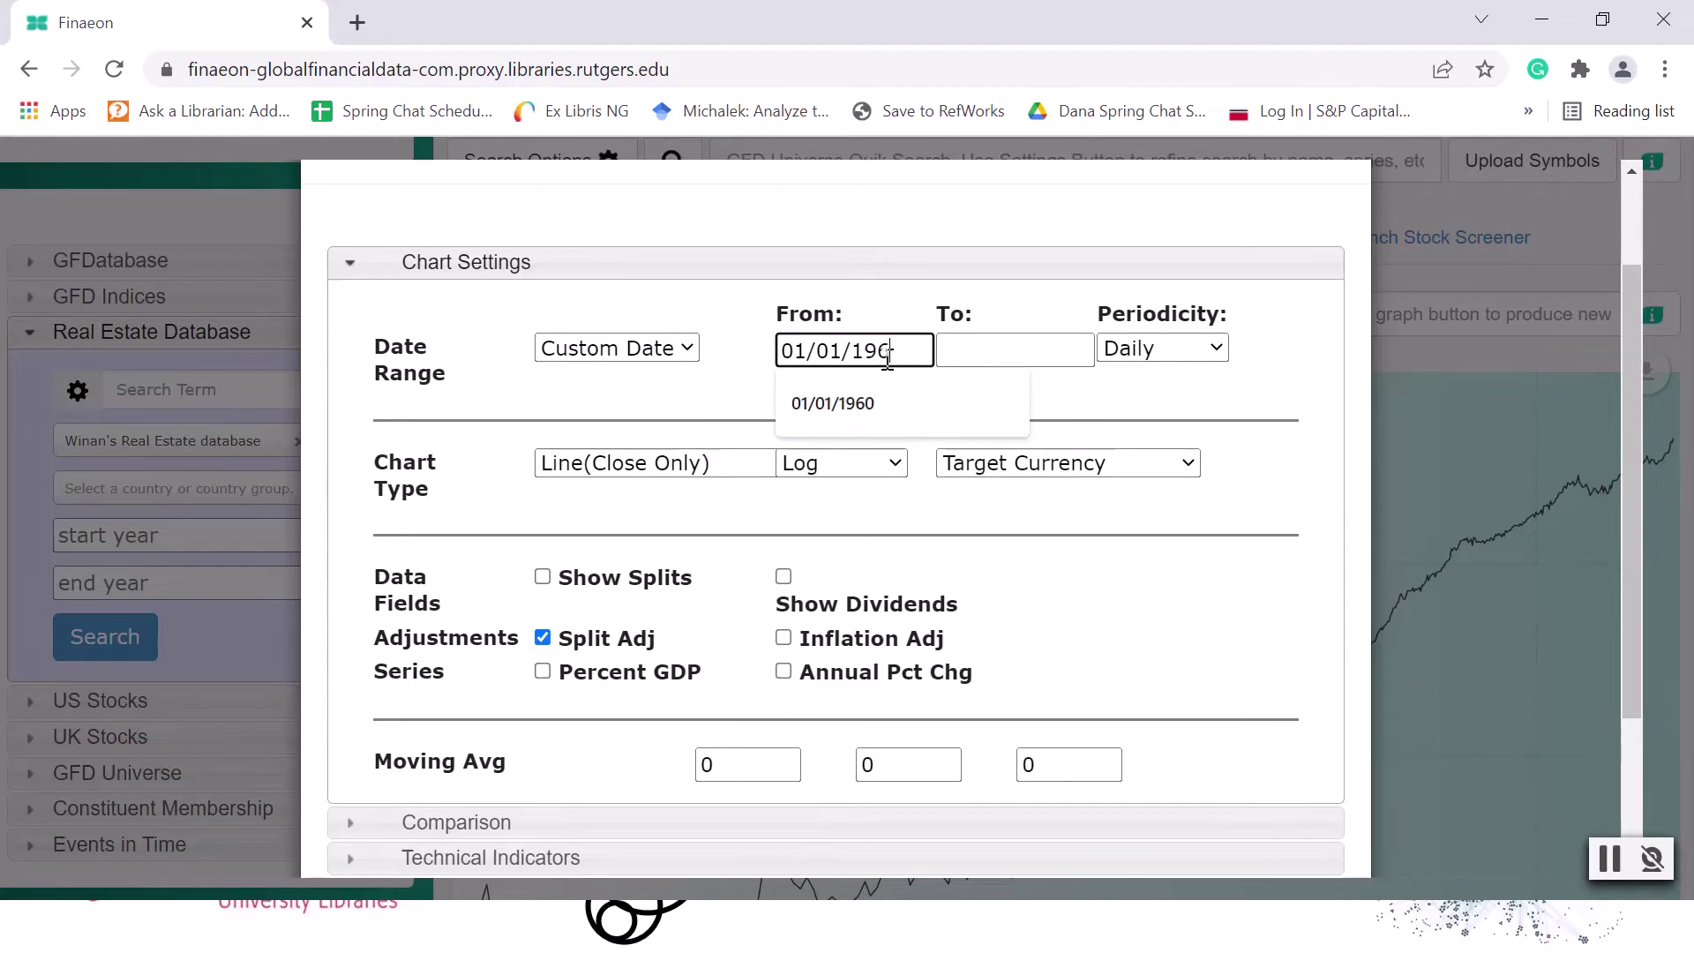
Set the end of the custom date range to 01/01/2022 and the periodicity to Annual.
{"action": "left_click", "coordinate": [1024, 353]}
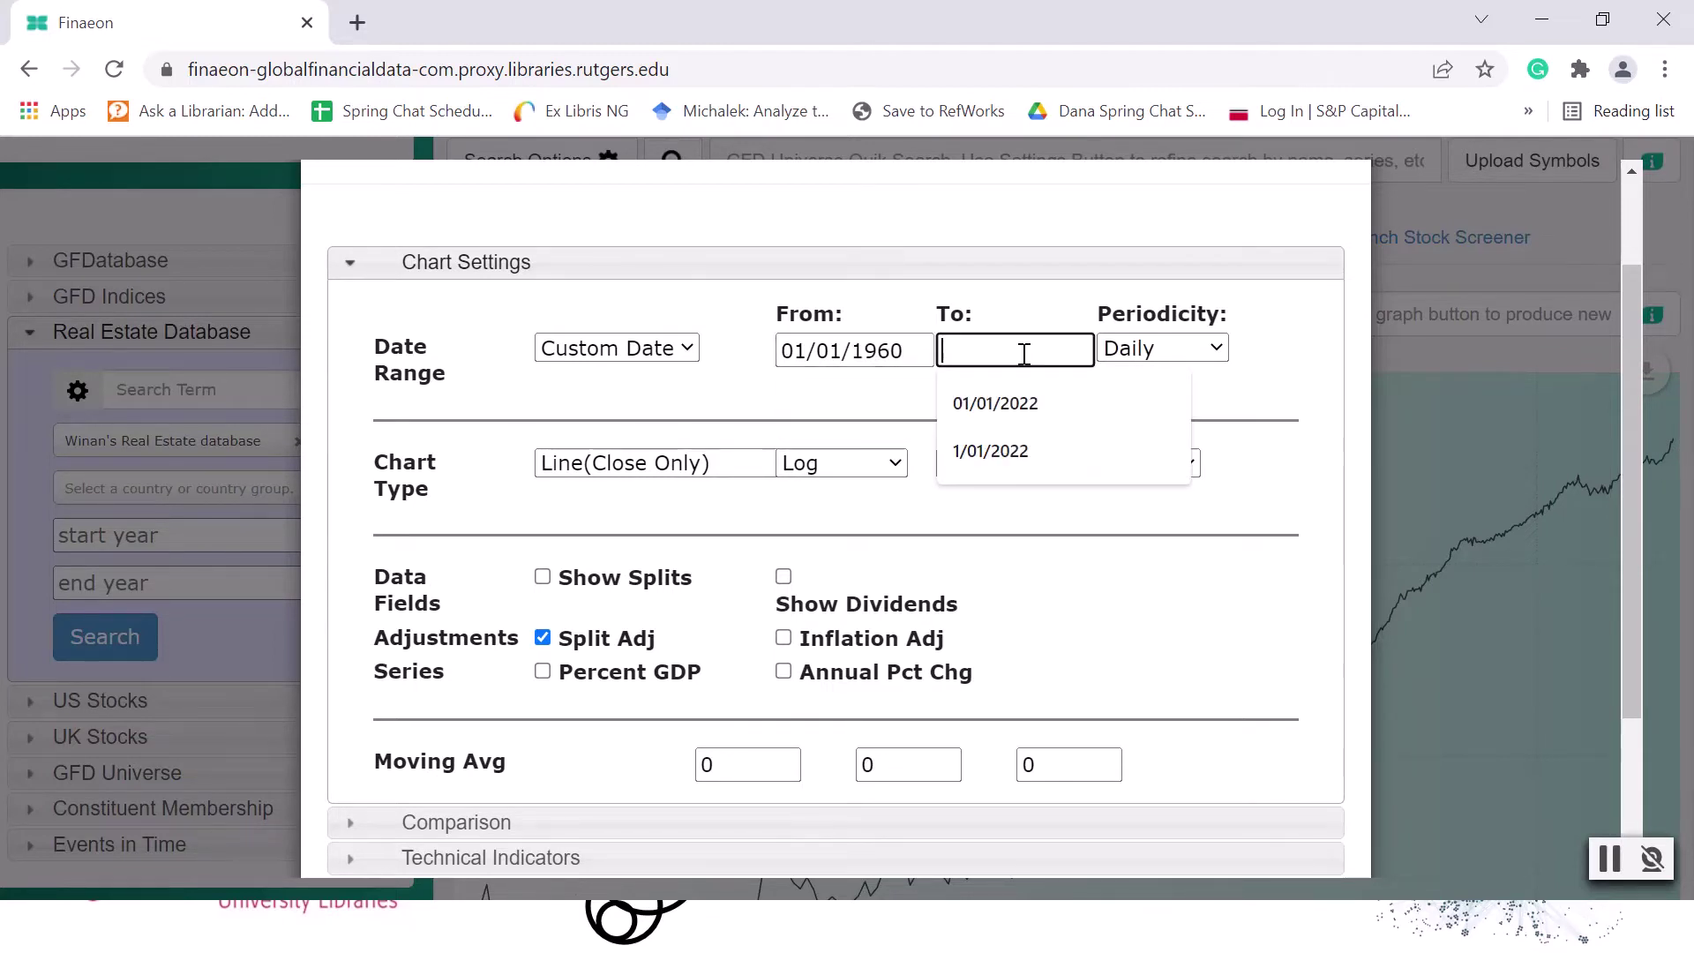
{"action": "left_click", "coordinate": [1000, 408]}
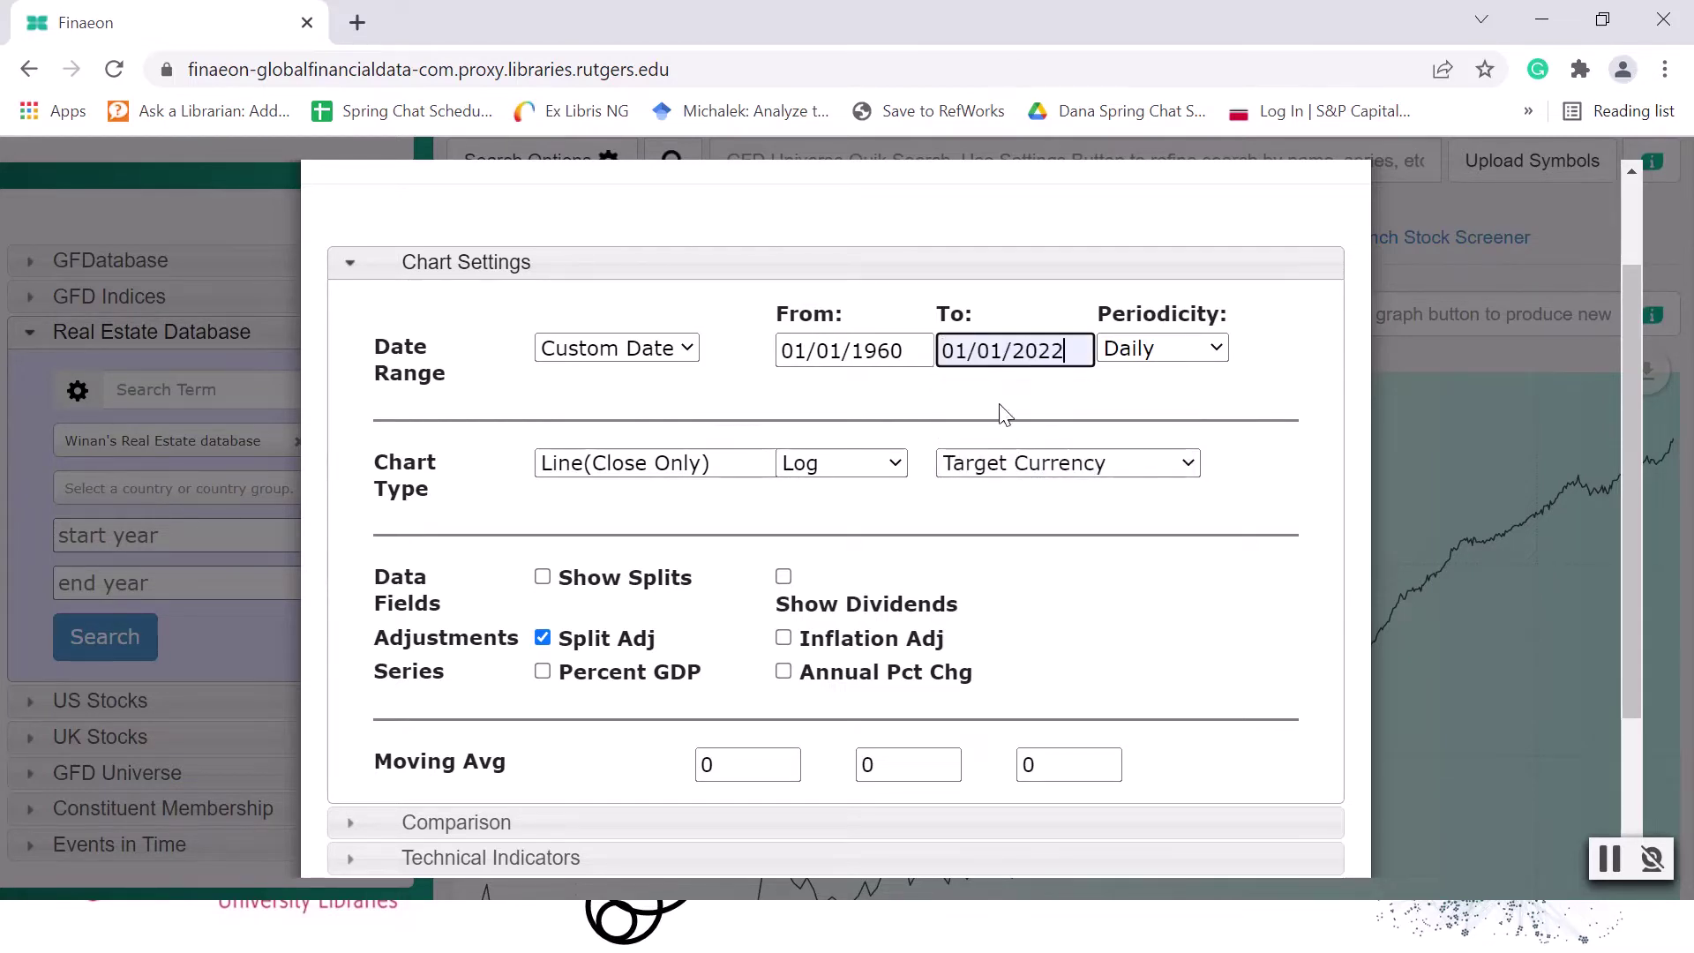
{"action": "left_click", "coordinate": [1136, 353]}
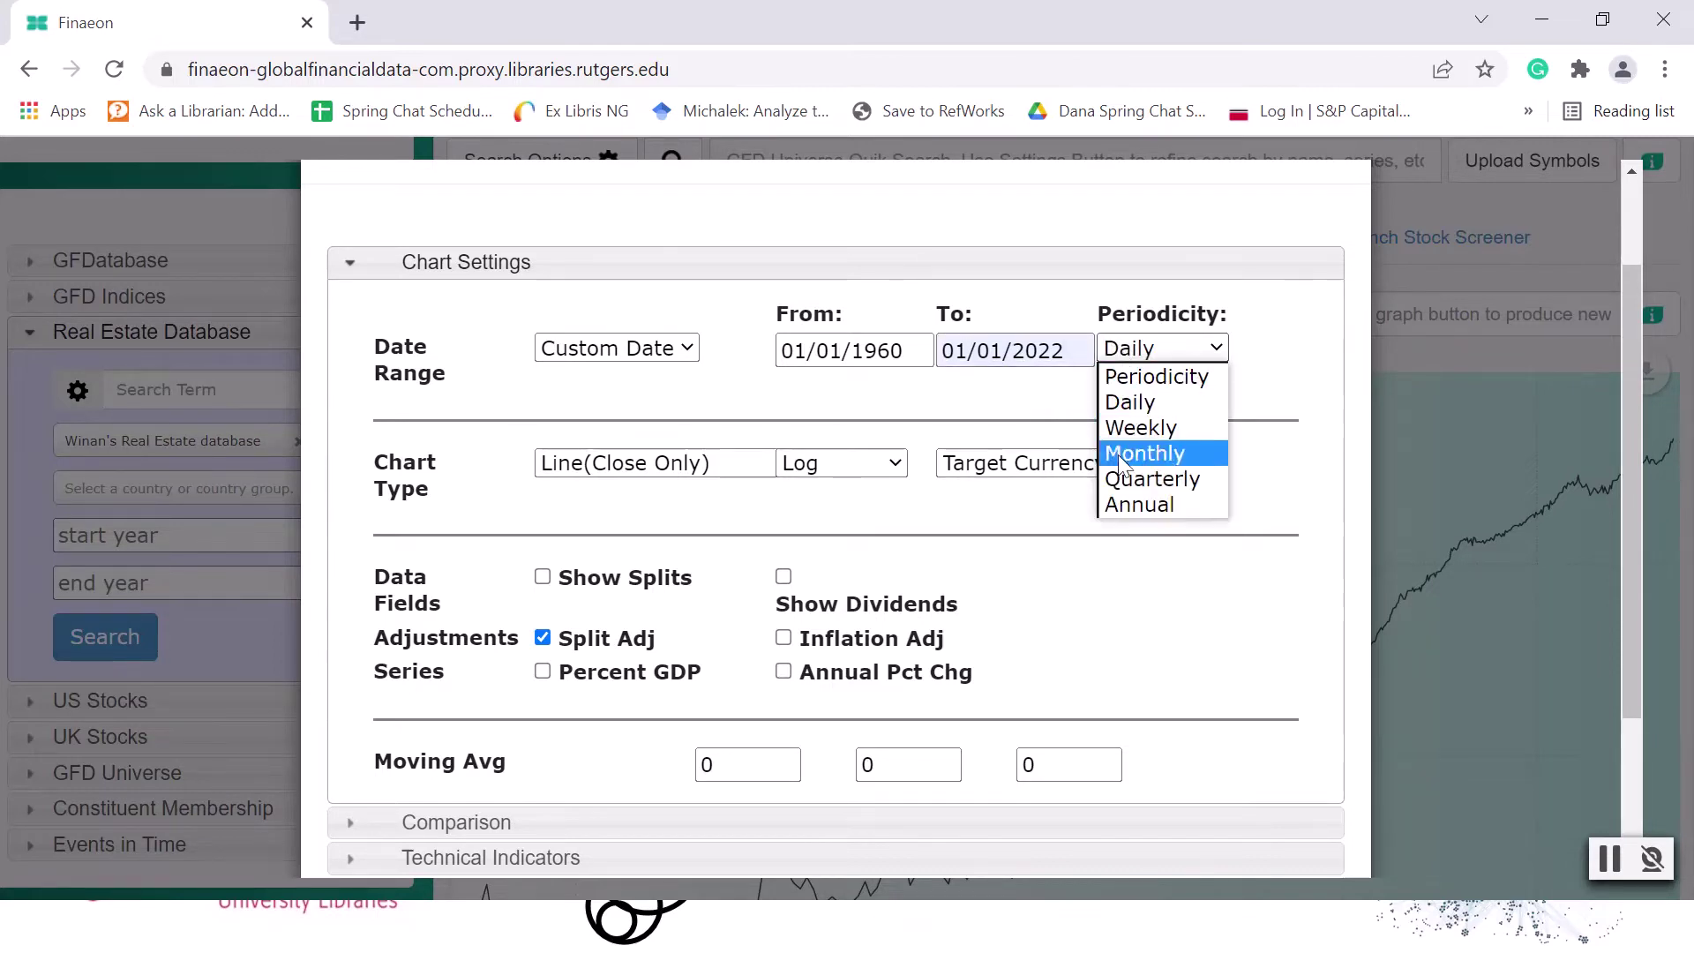
{"action": "left_click", "coordinate": [1115, 503]}
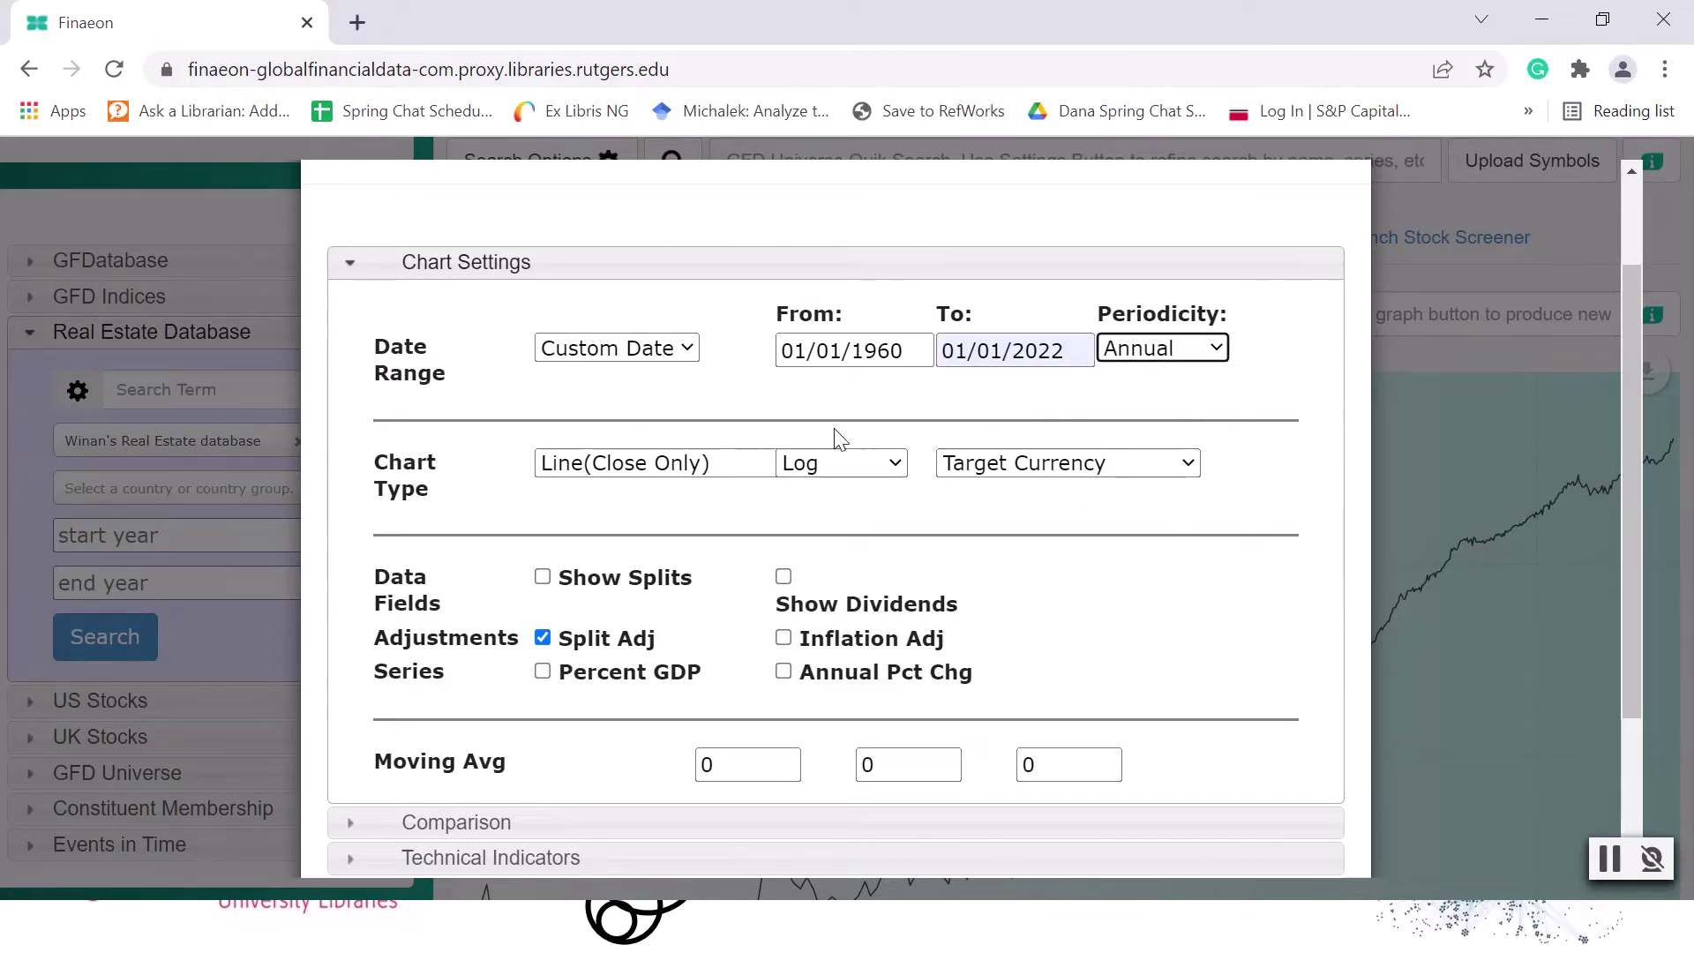
{"action": "left_click", "coordinate": [755, 384]}
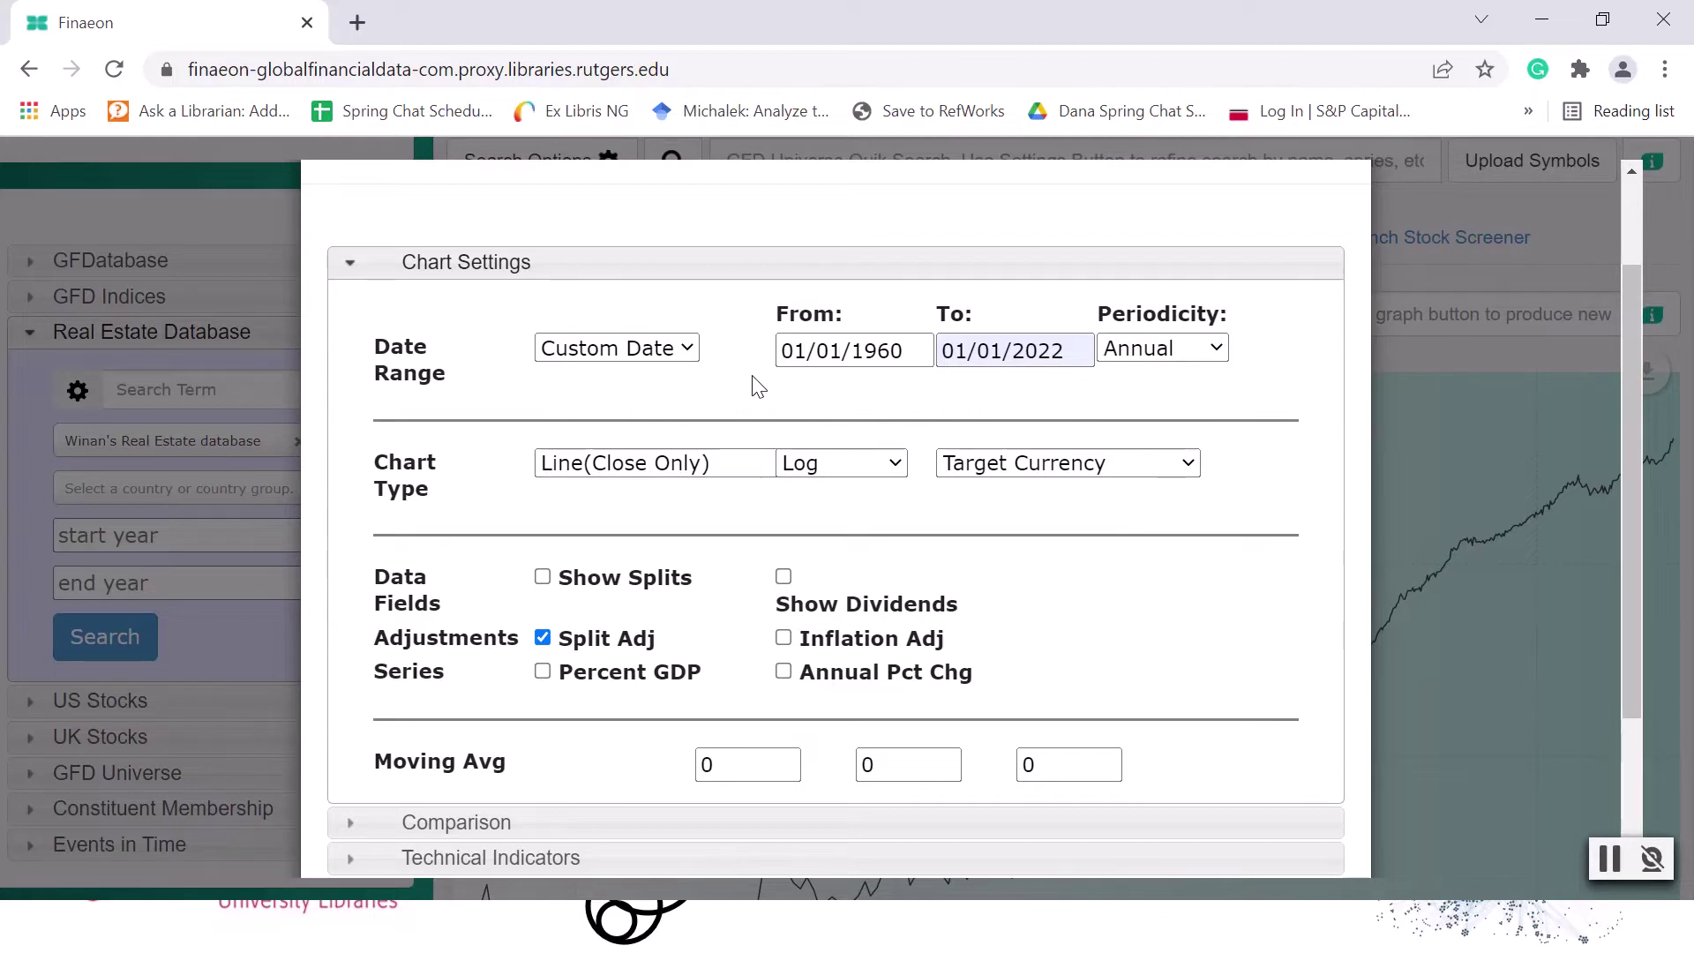
Set the chronological historical era type of the chart to Recession.
{"action": "scroll", "coordinate": [753, 397], "scroll_direction": "down", "scroll_amount": 2}
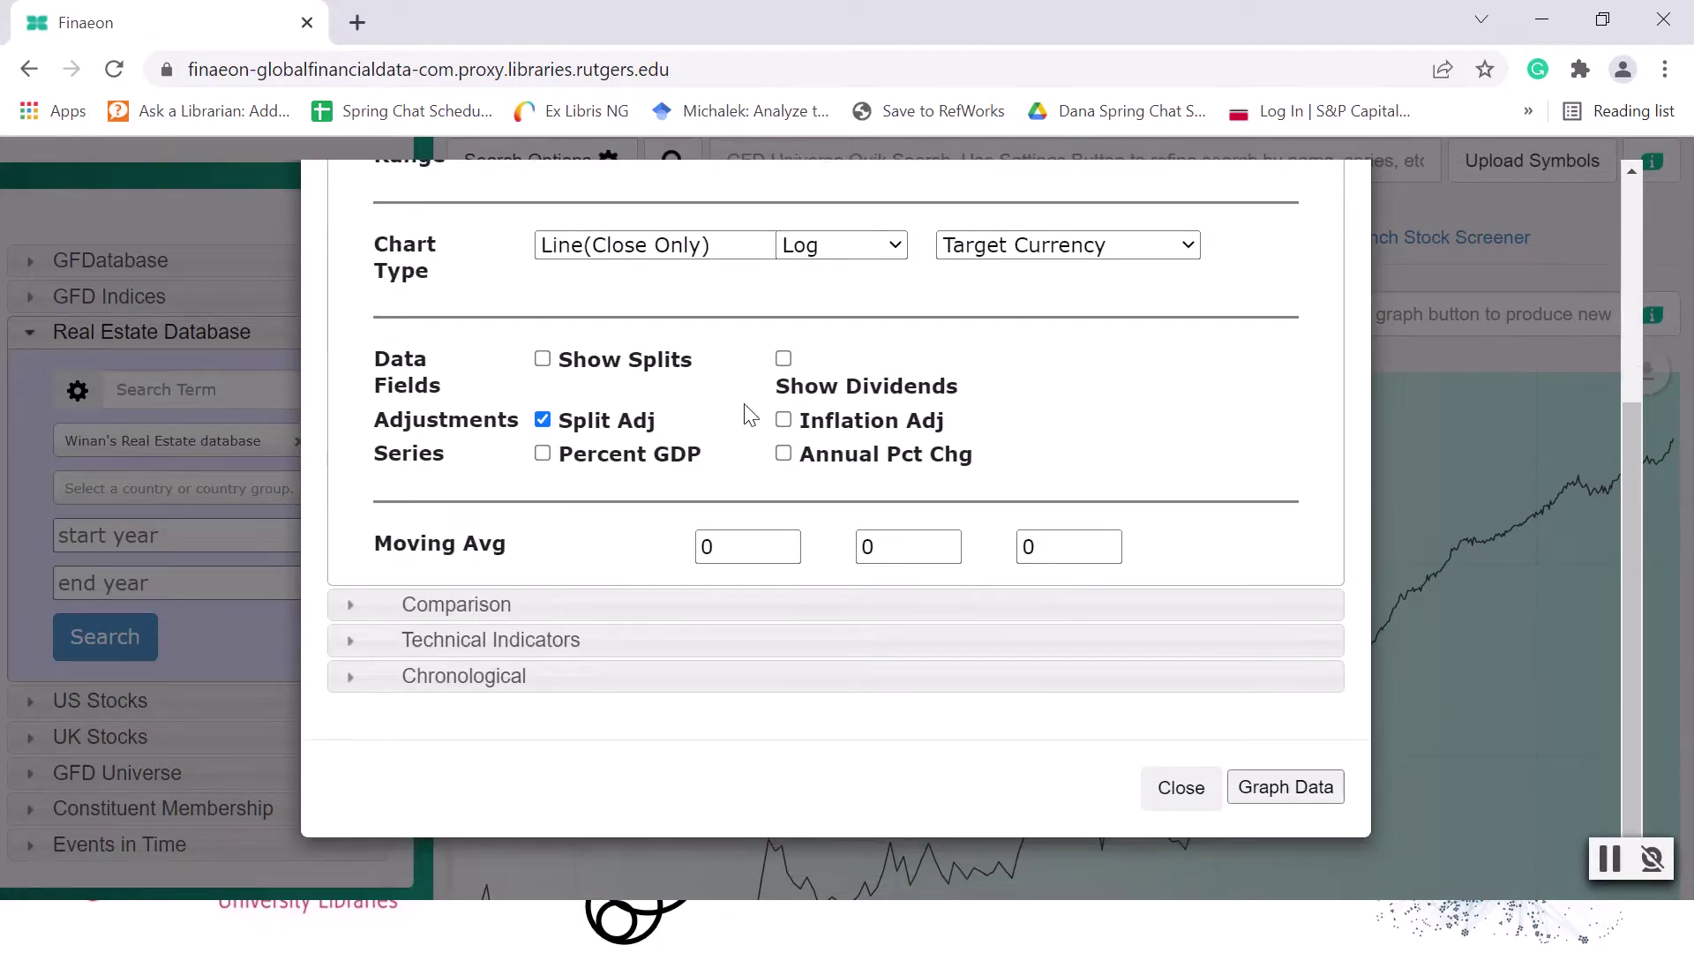
{"action": "left_click", "coordinate": [356, 678]}
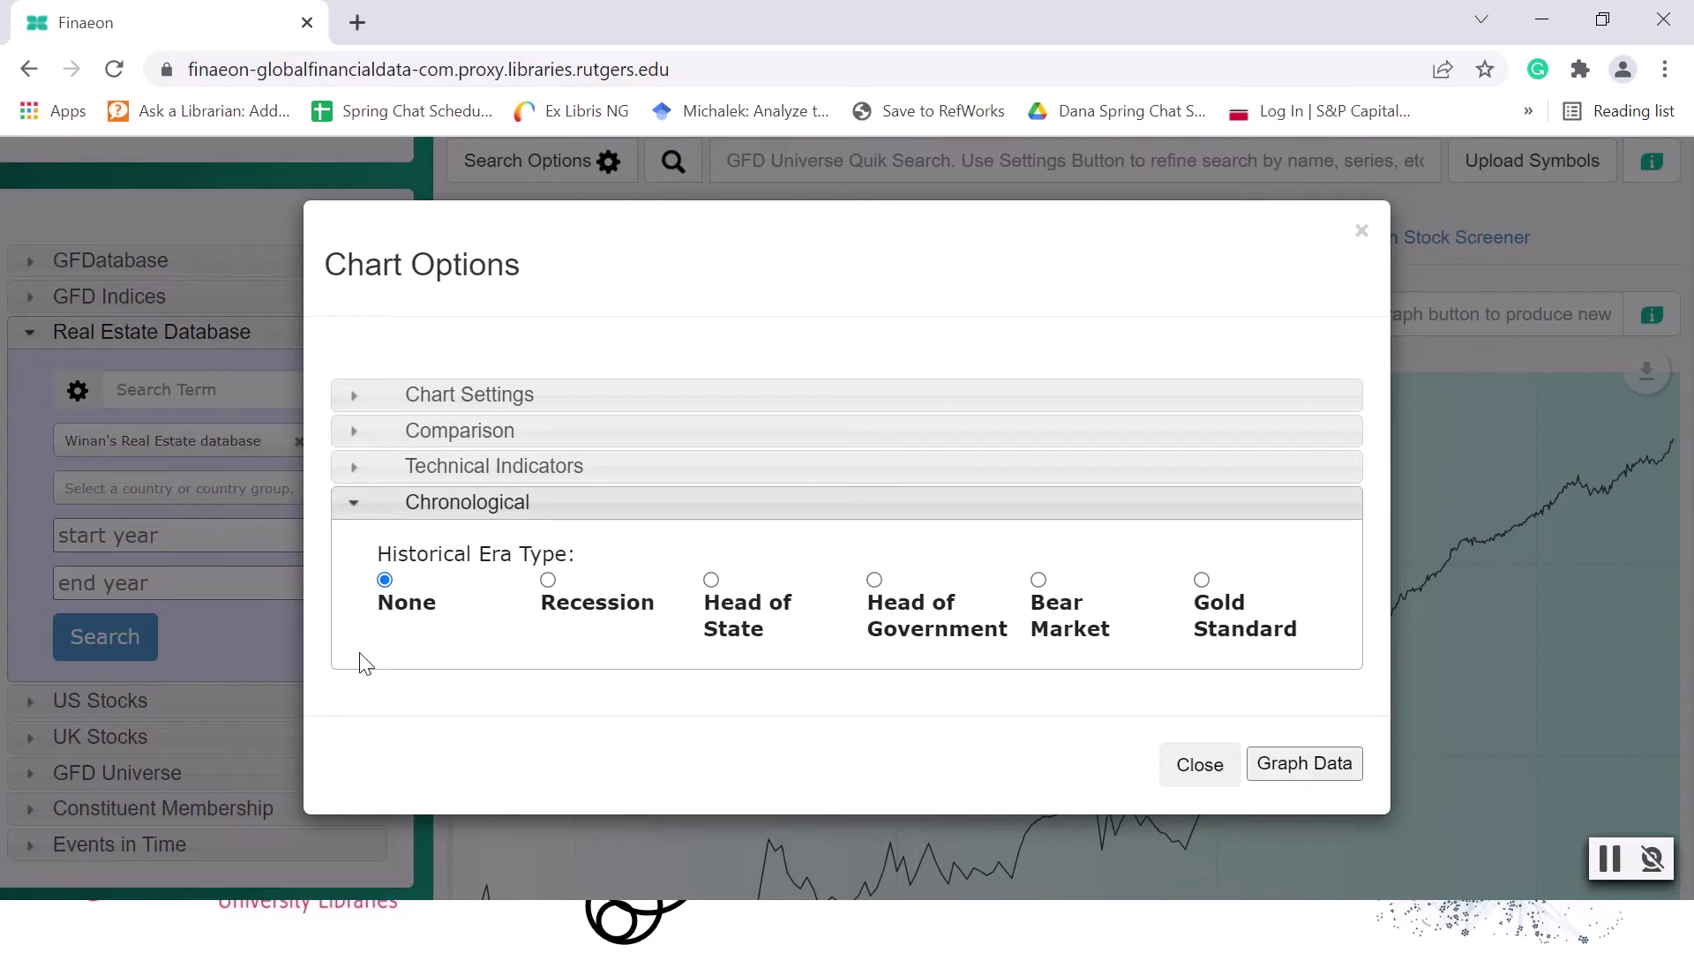
{"action": "left_click", "coordinate": [548, 582]}
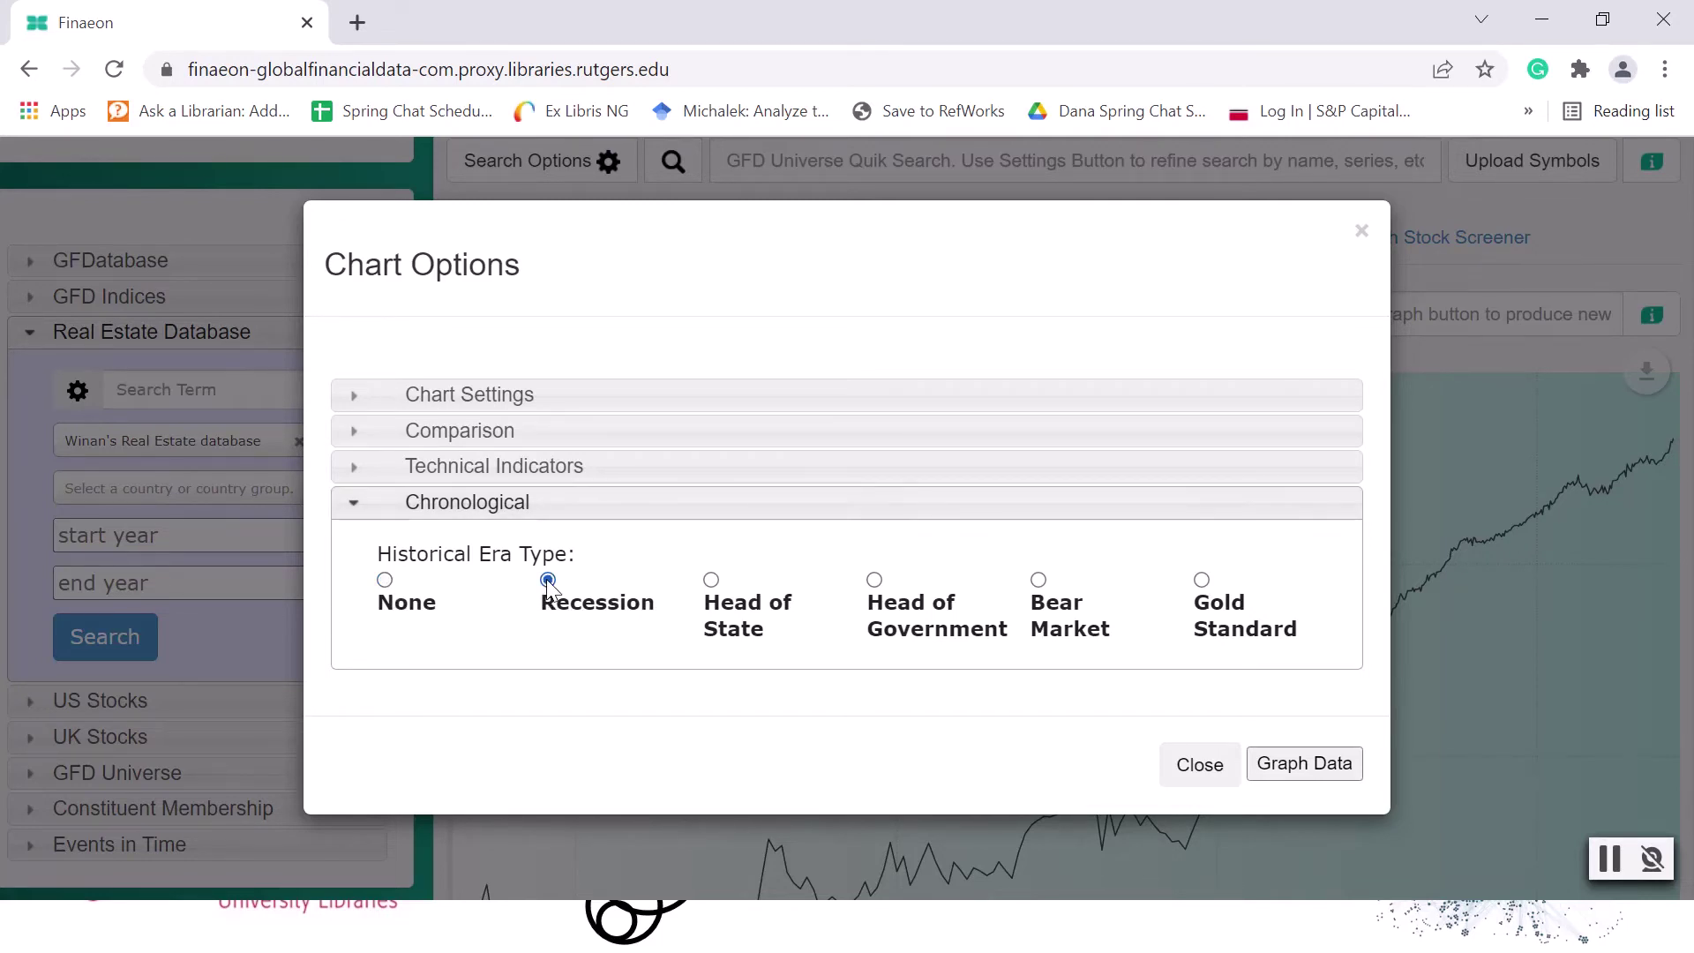
Graph the index with the chosen chart options and look over the recession bands along the time axis.
{"action": "left_click", "coordinate": [1293, 767]}
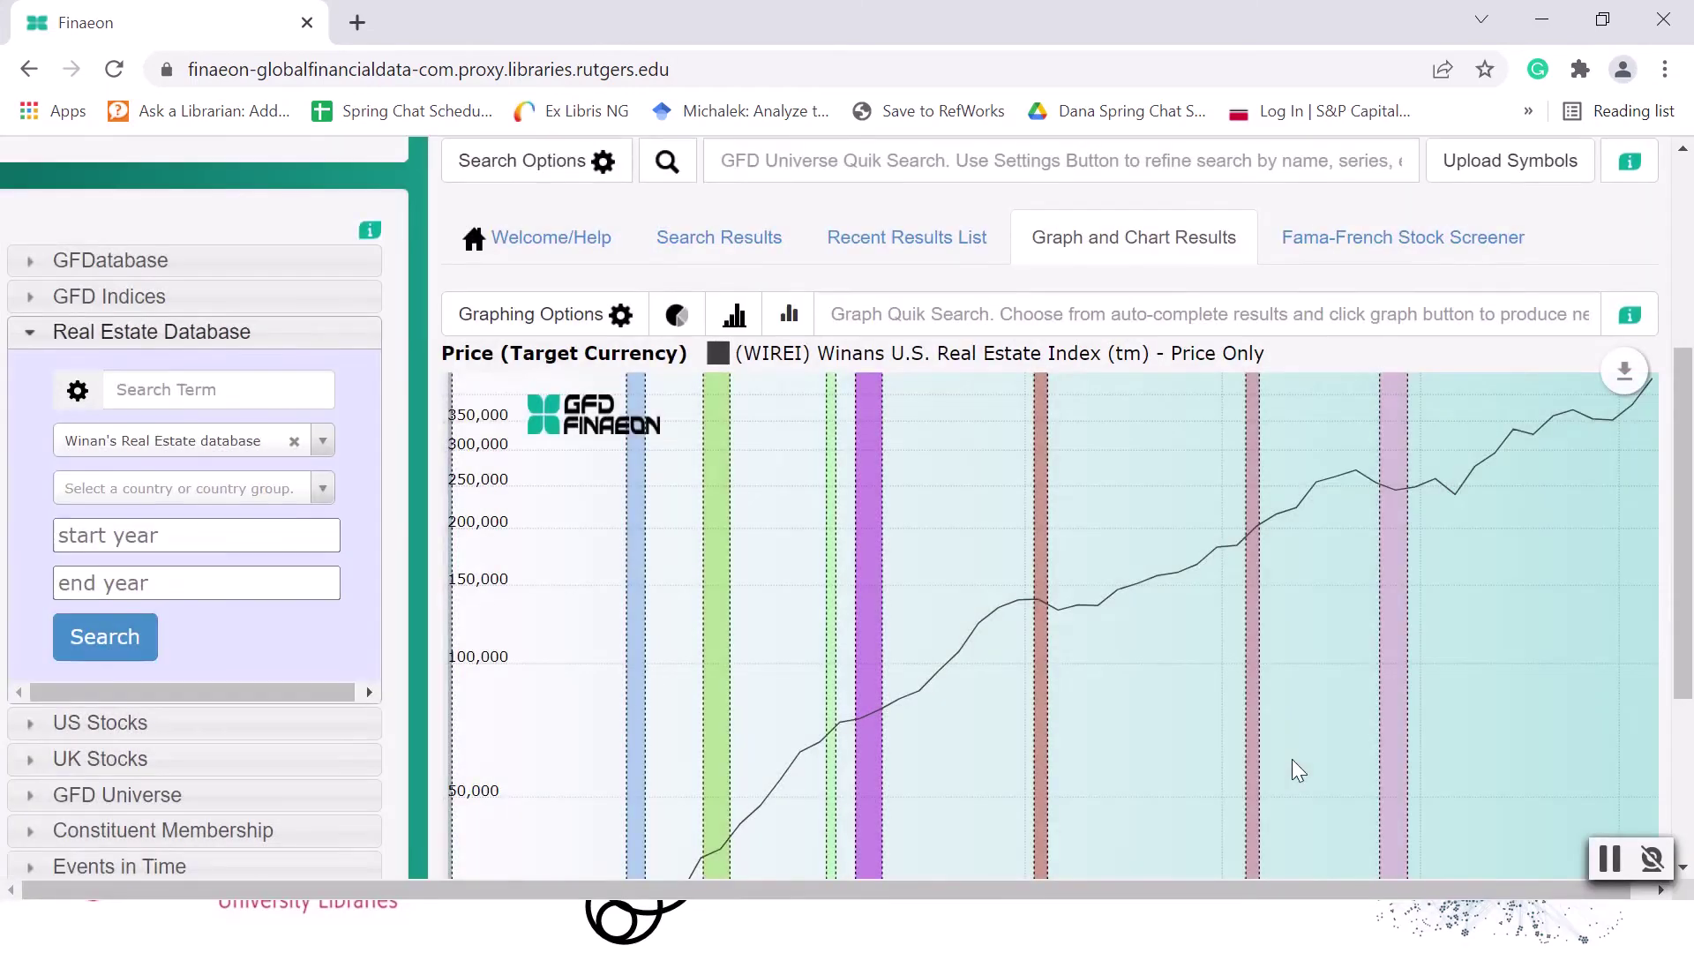
{"action": "scroll", "coordinate": [1188, 723], "scroll_direction": "down", "scroll_amount": 3}
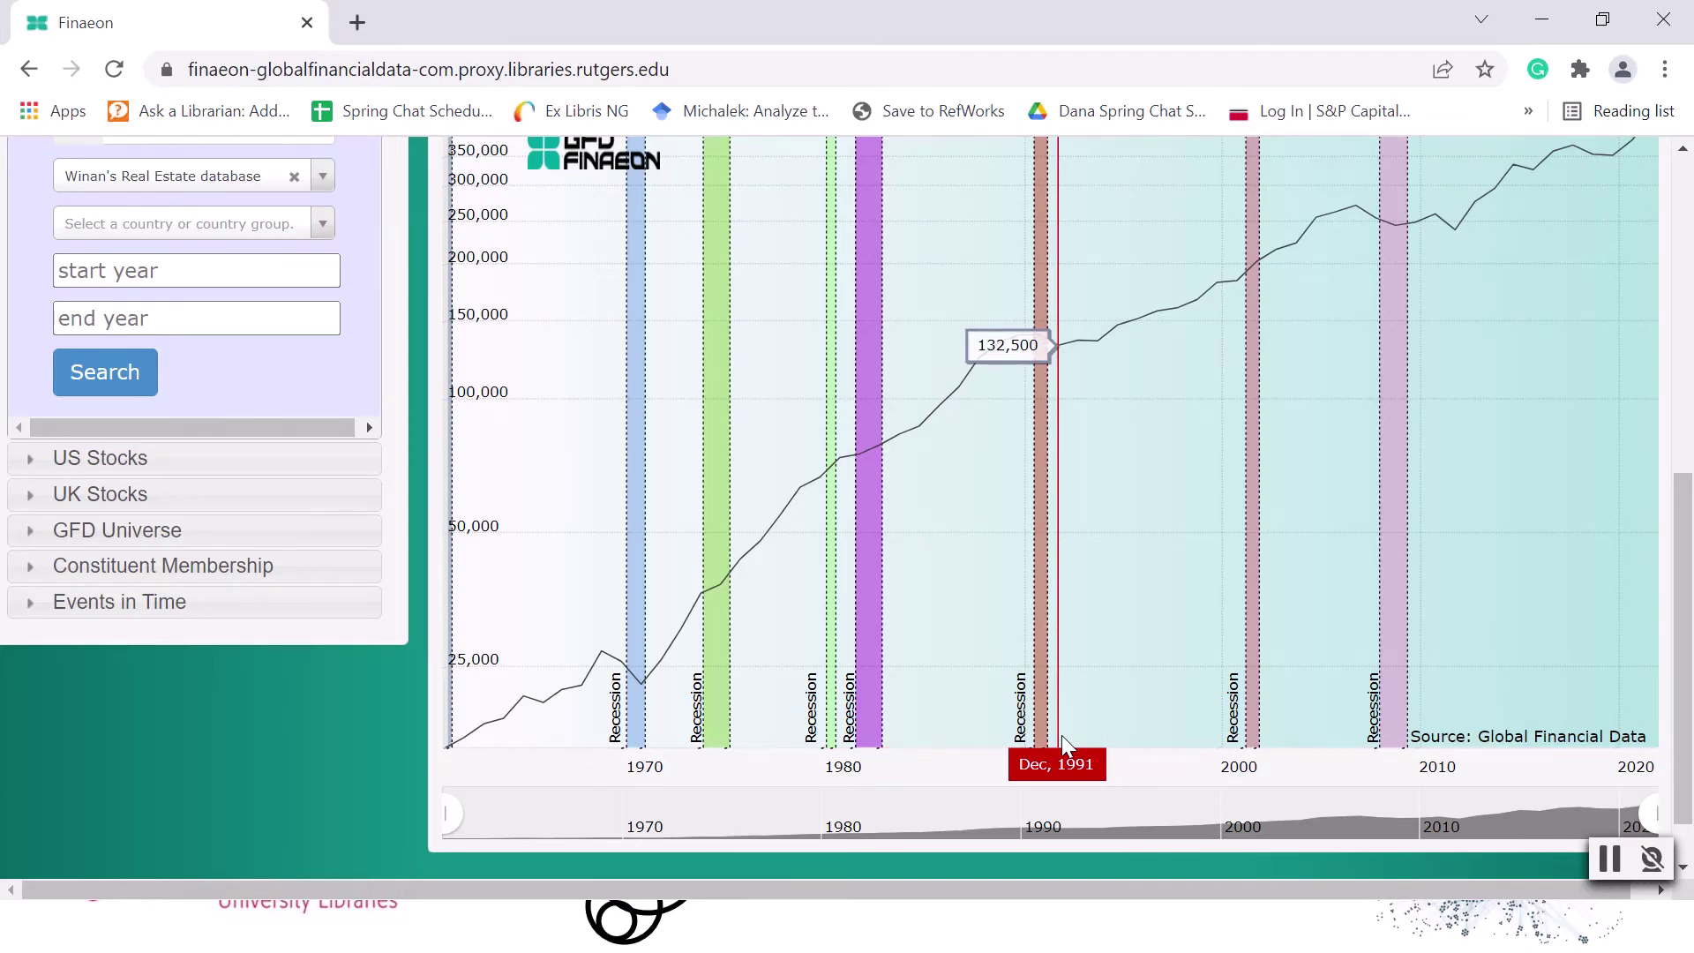
{"action": "scroll", "coordinate": [1403, 685], "scroll_direction": "up", "scroll_amount": 3}
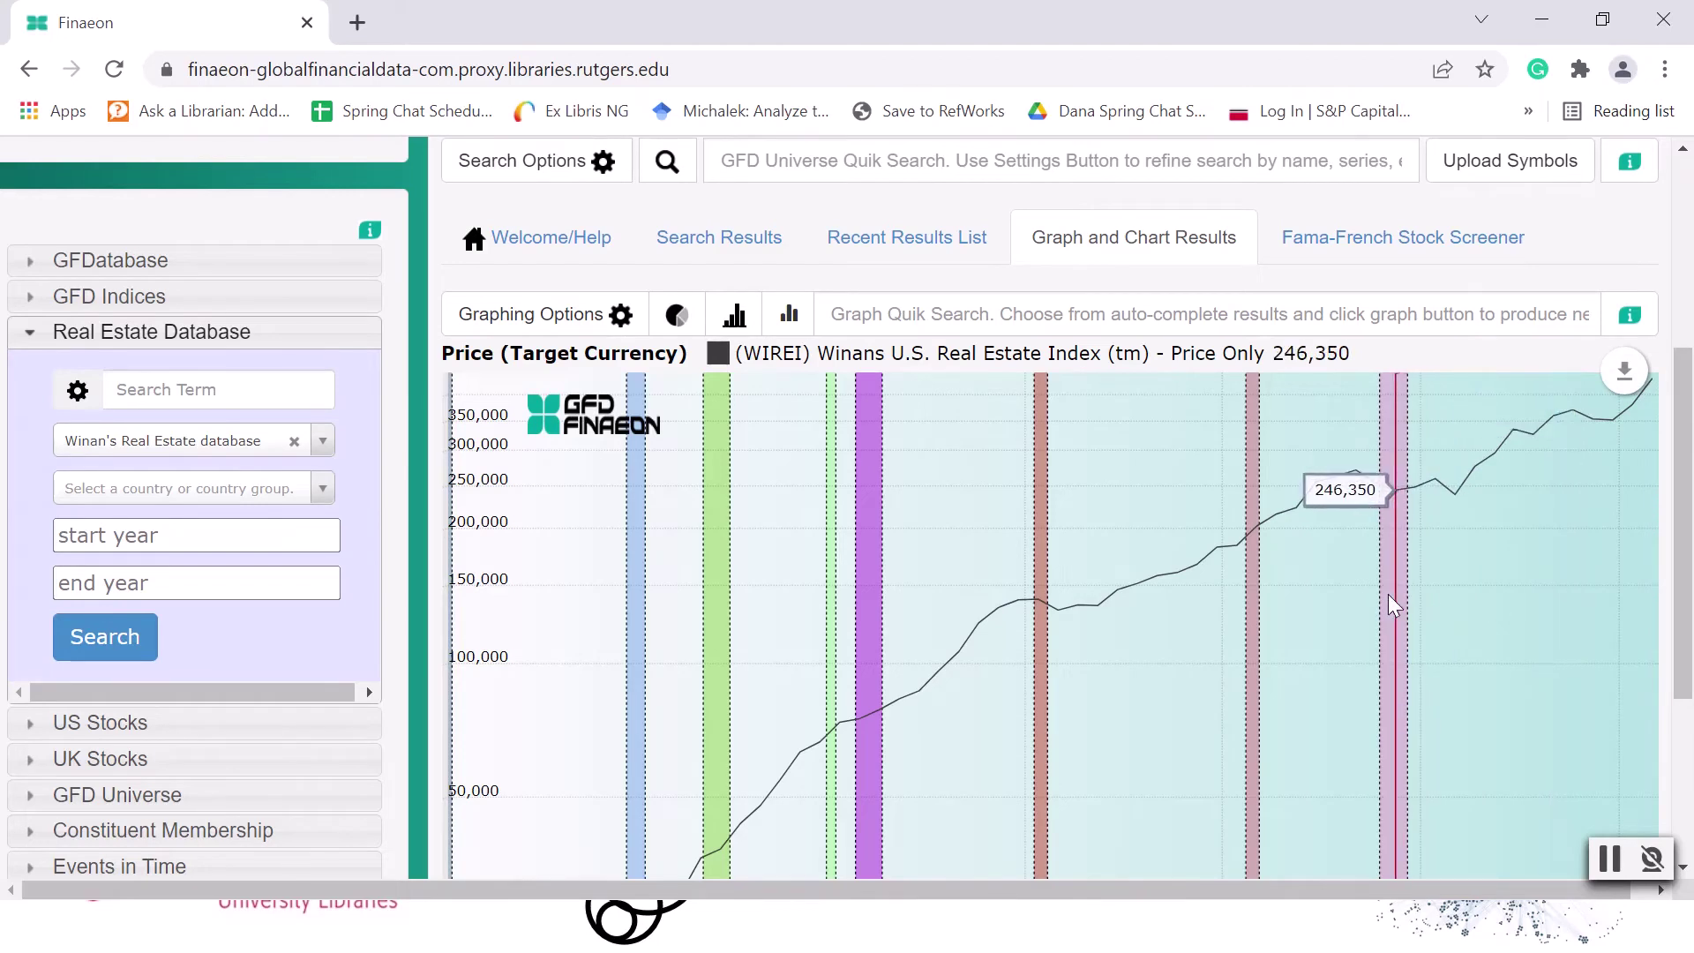
Try annotating the graph with a small freehand mark just before the recession band near 2000.
{"action": "left_click", "coordinate": [1603, 370]}
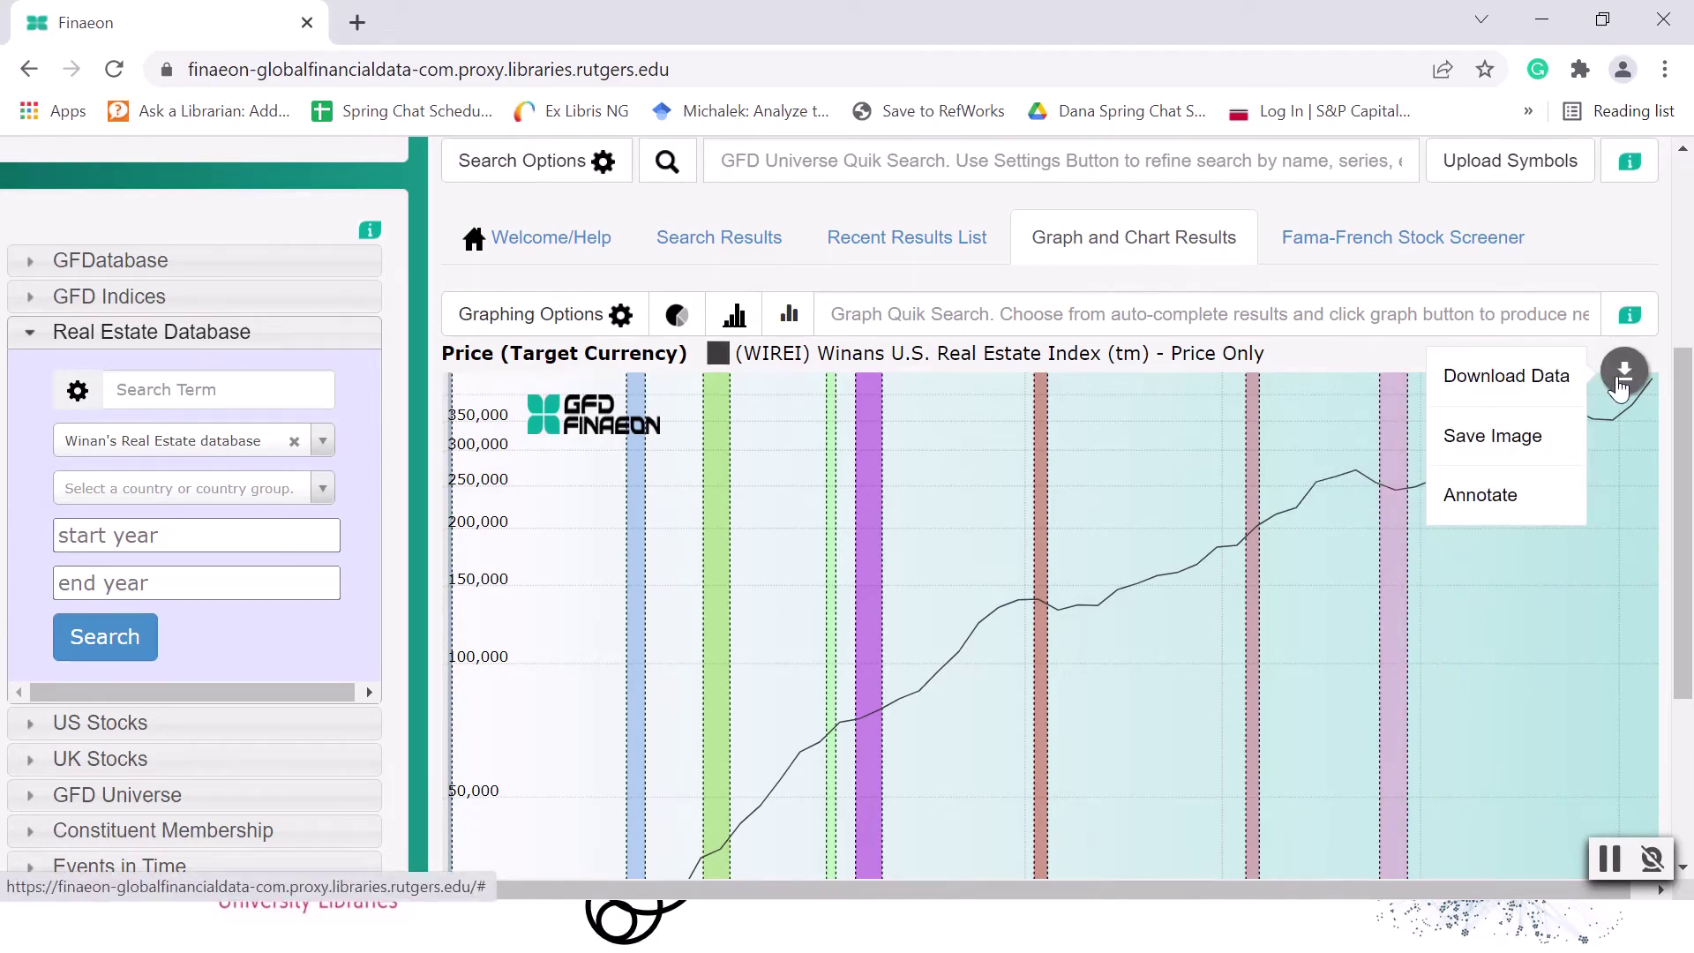
{"action": "left_click", "coordinate": [1506, 496]}
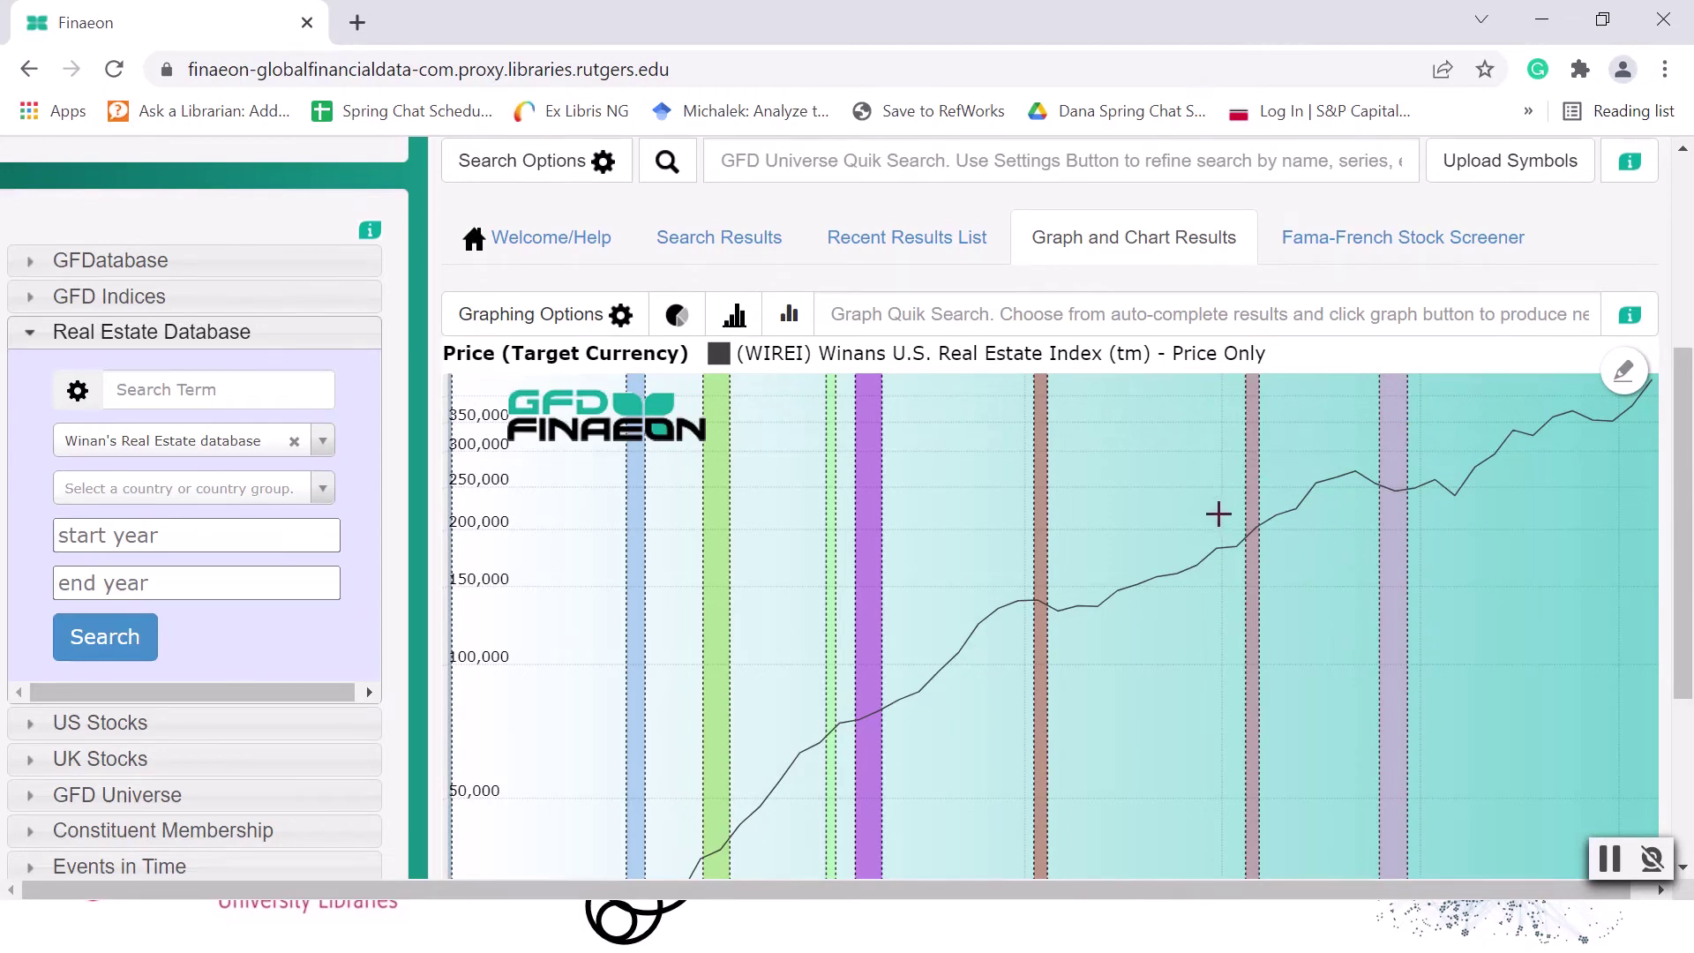
{"action": "mouse_move", "coordinate": [1219, 513]}
{"action": "left_mouse_down"}
{"action": "mouse_move", "coordinate": [1315, 545]}
{"action": "mouse_move", "coordinate": [1252, 586]}
{"action": "mouse_move", "coordinate": [1210, 514]}
{"action": "left_mouse_up"}
{"action": "scroll", "coordinate": [1238, 693], "scroll_direction": "down", "scroll_amount": 1}
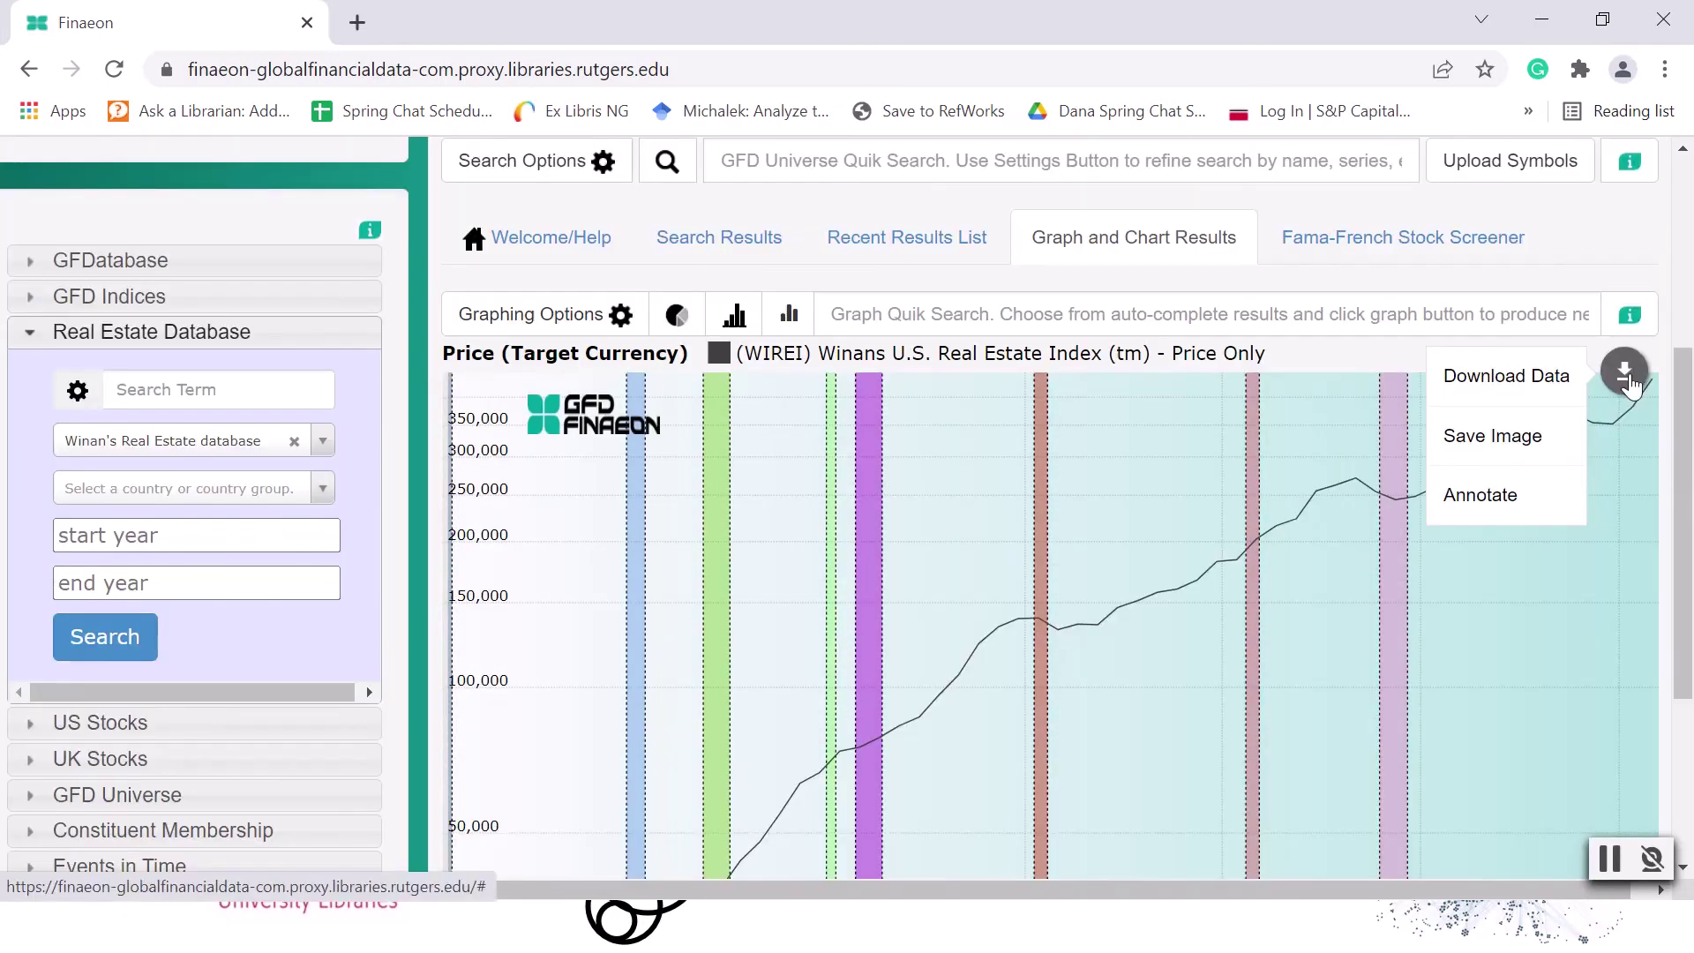
Save the graph as a JPG image, open the downloaded file to check it, and close it again.
{"action": "mouse_move", "coordinate": [1563, 382]}
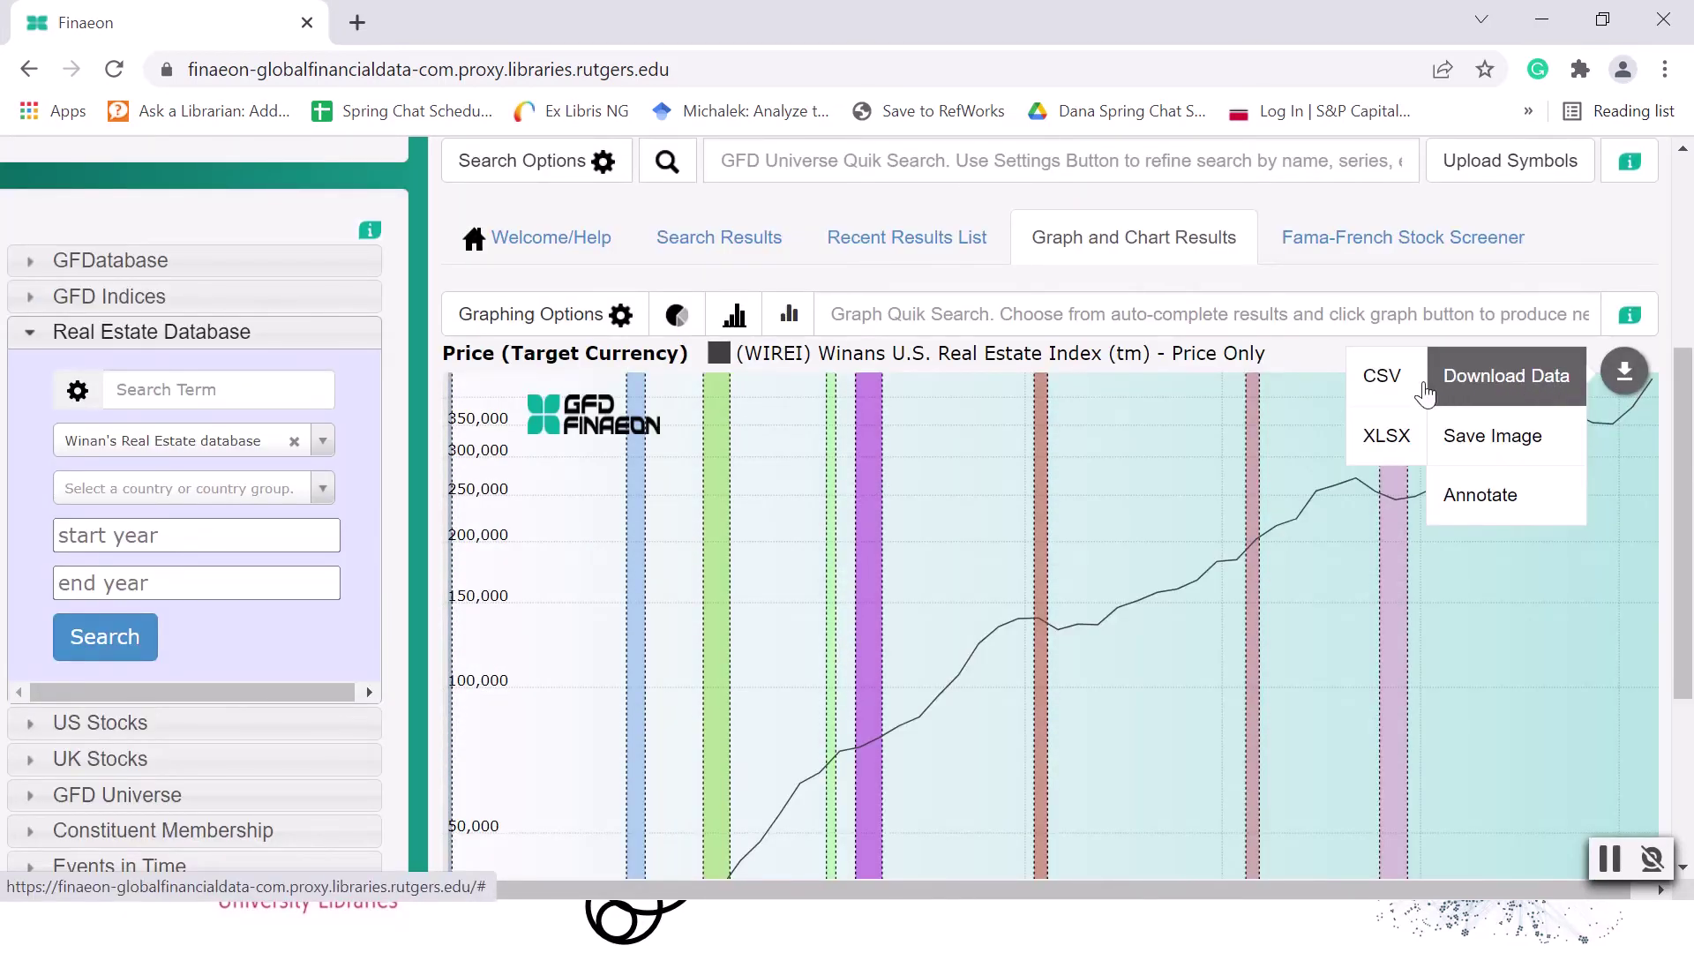
{"action": "mouse_move", "coordinate": [1529, 420]}
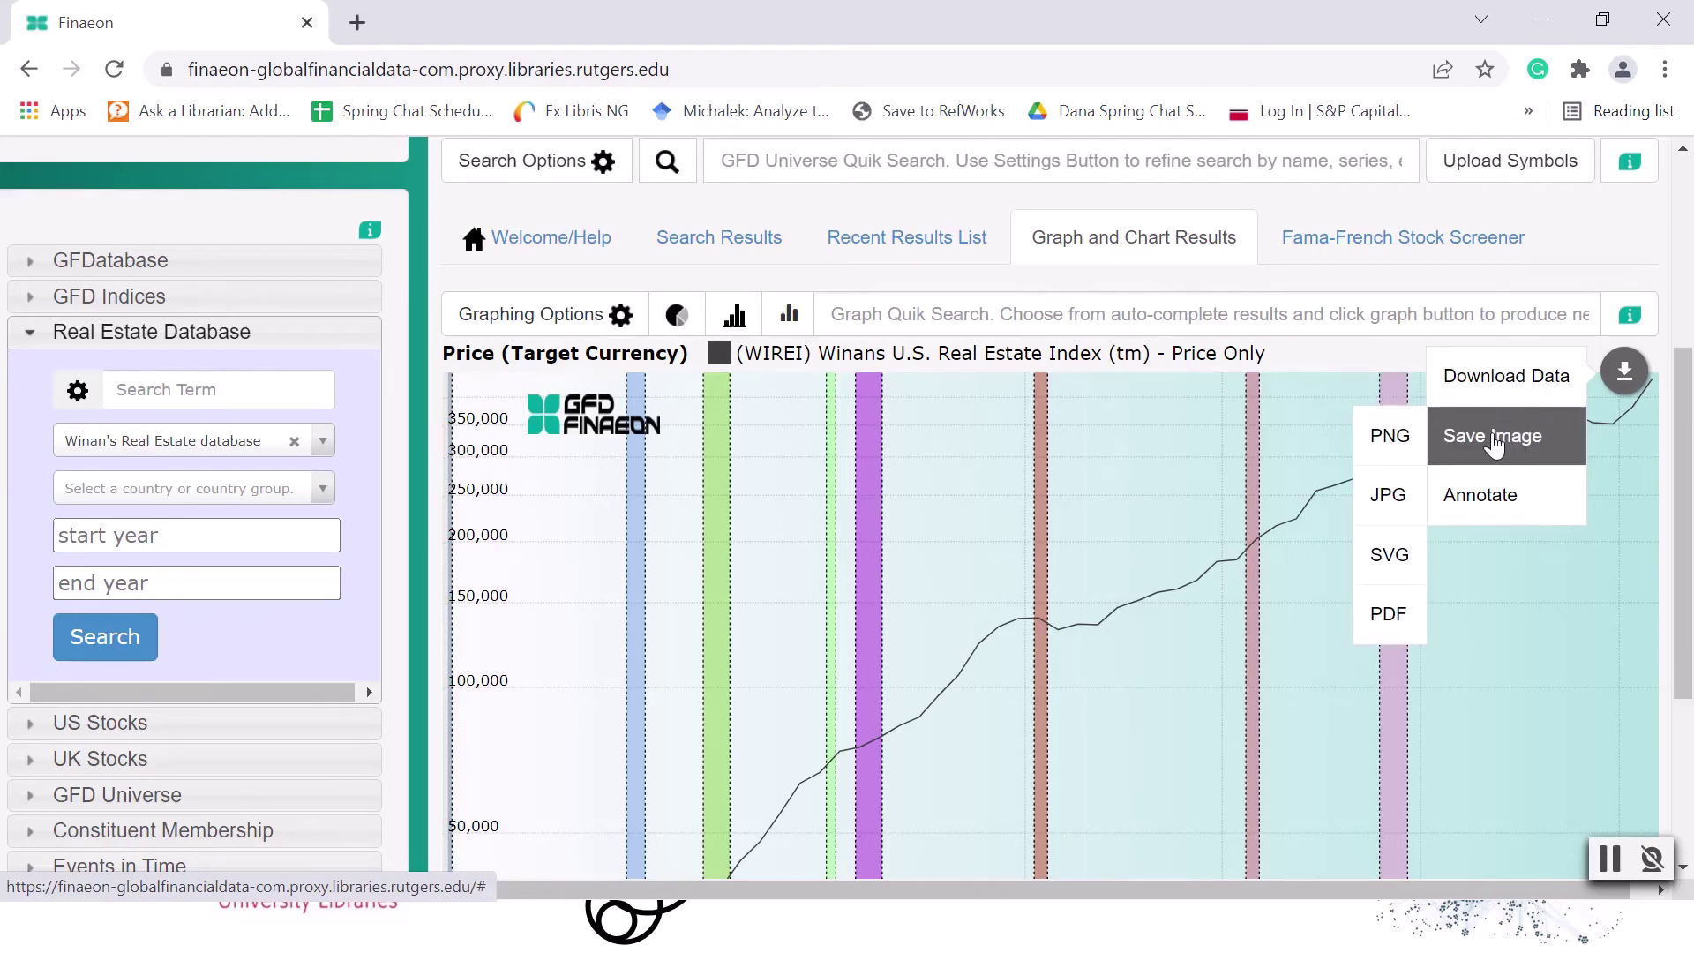
{"action": "left_click", "coordinate": [1388, 519]}
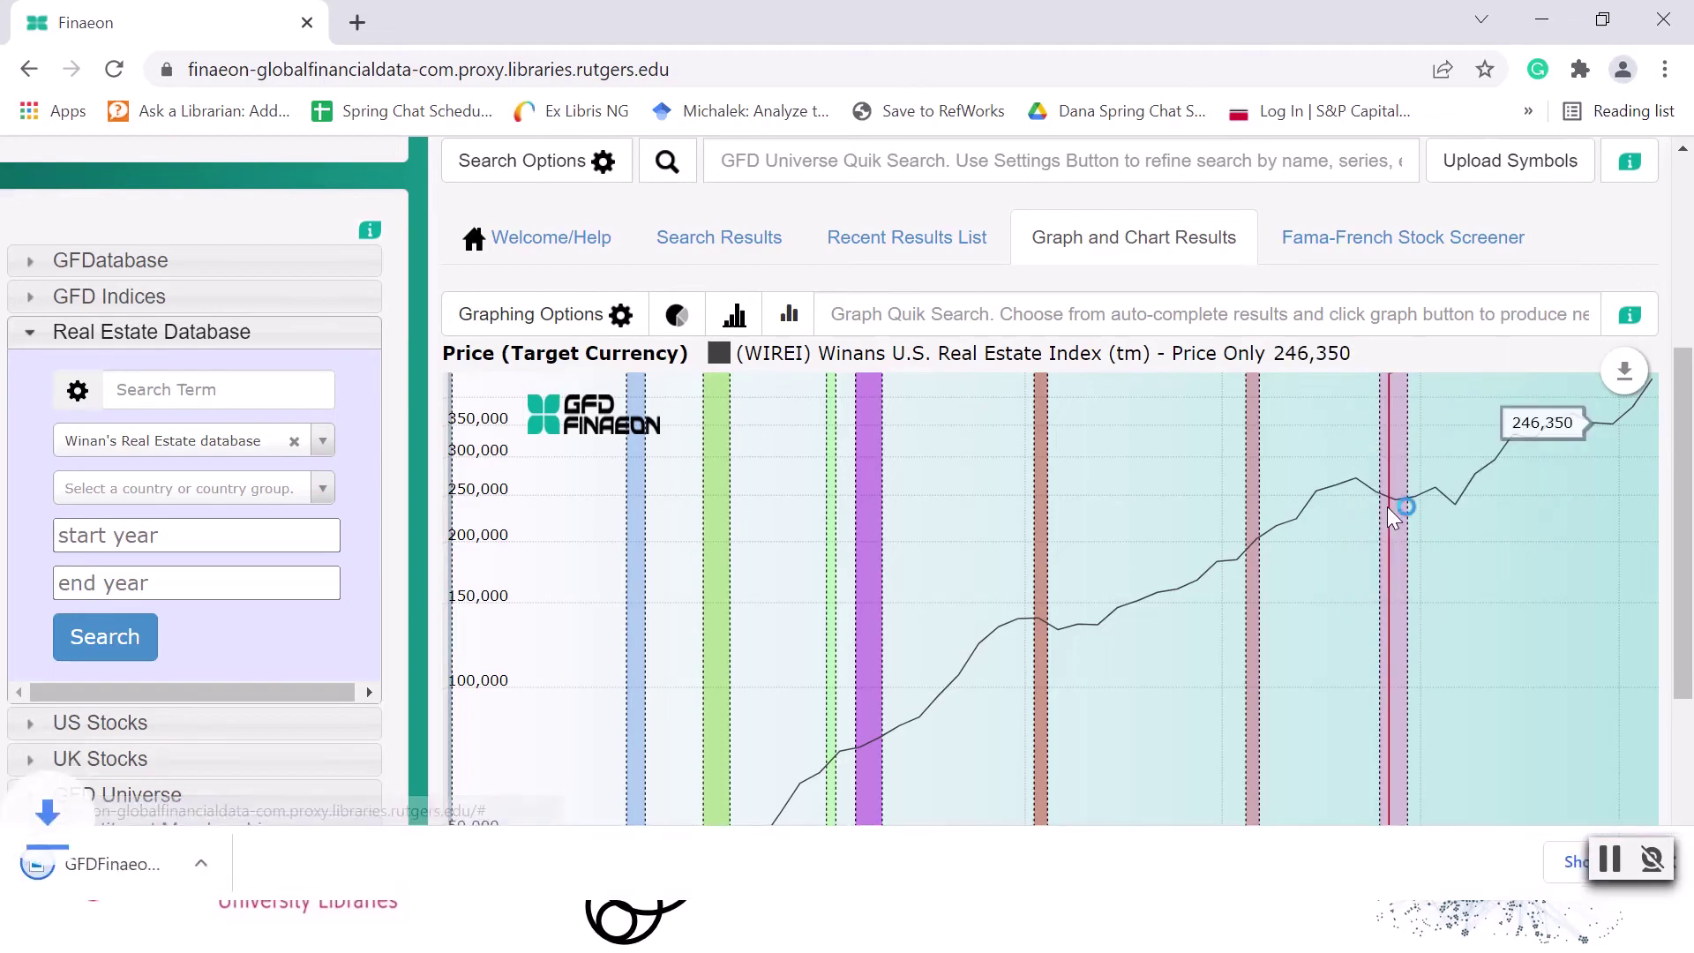
{"action": "left_click", "coordinate": [45, 862]}
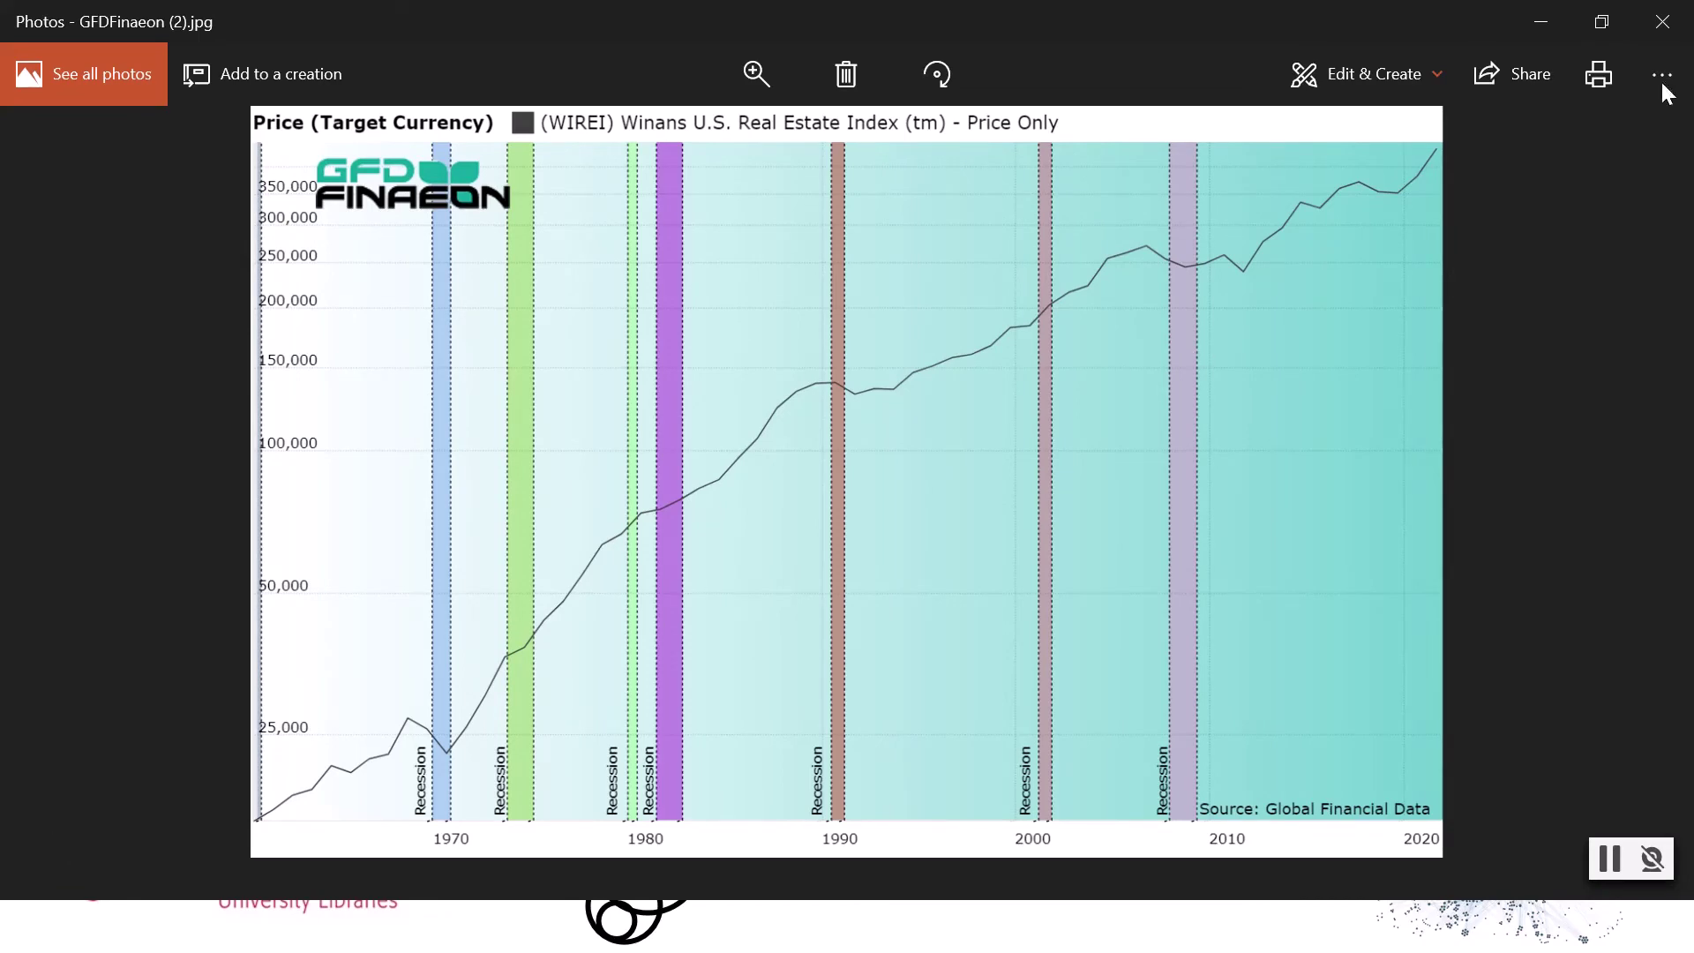
{"action": "left_click", "coordinate": [1662, 21]}
{"action": "scroll", "coordinate": [1060, 438], "scroll_direction": "down", "scroll_amount": 2}
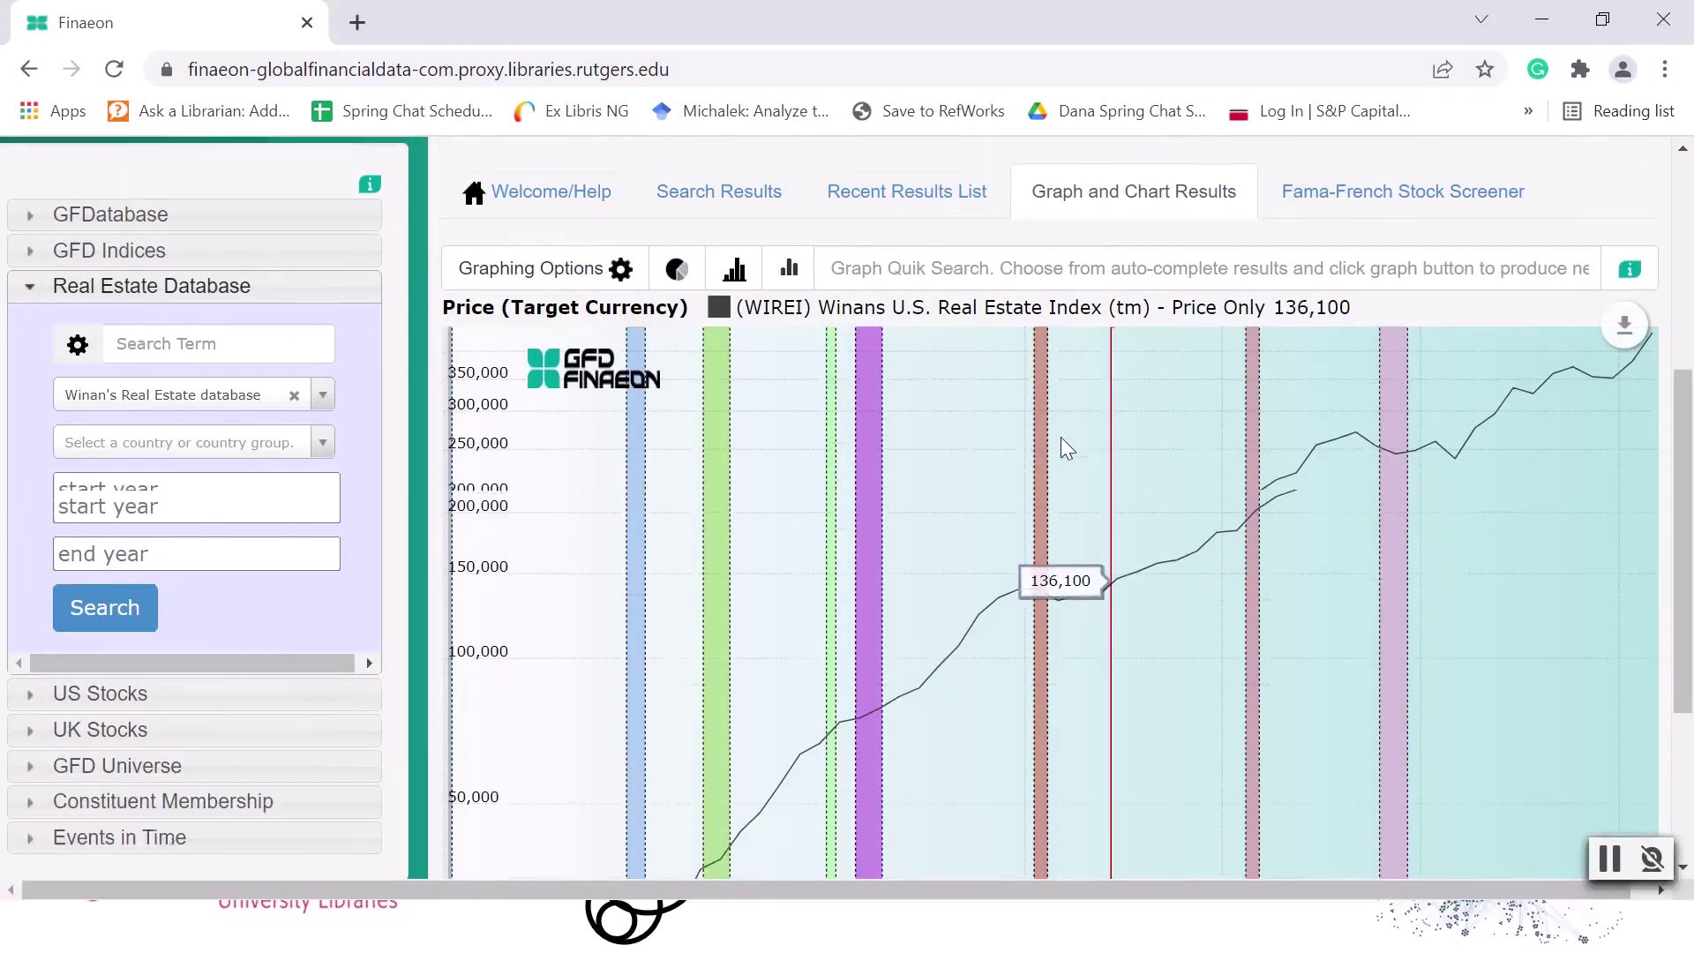
{"action": "scroll", "coordinate": [1061, 438], "scroll_direction": "up", "scroll_amount": 2}
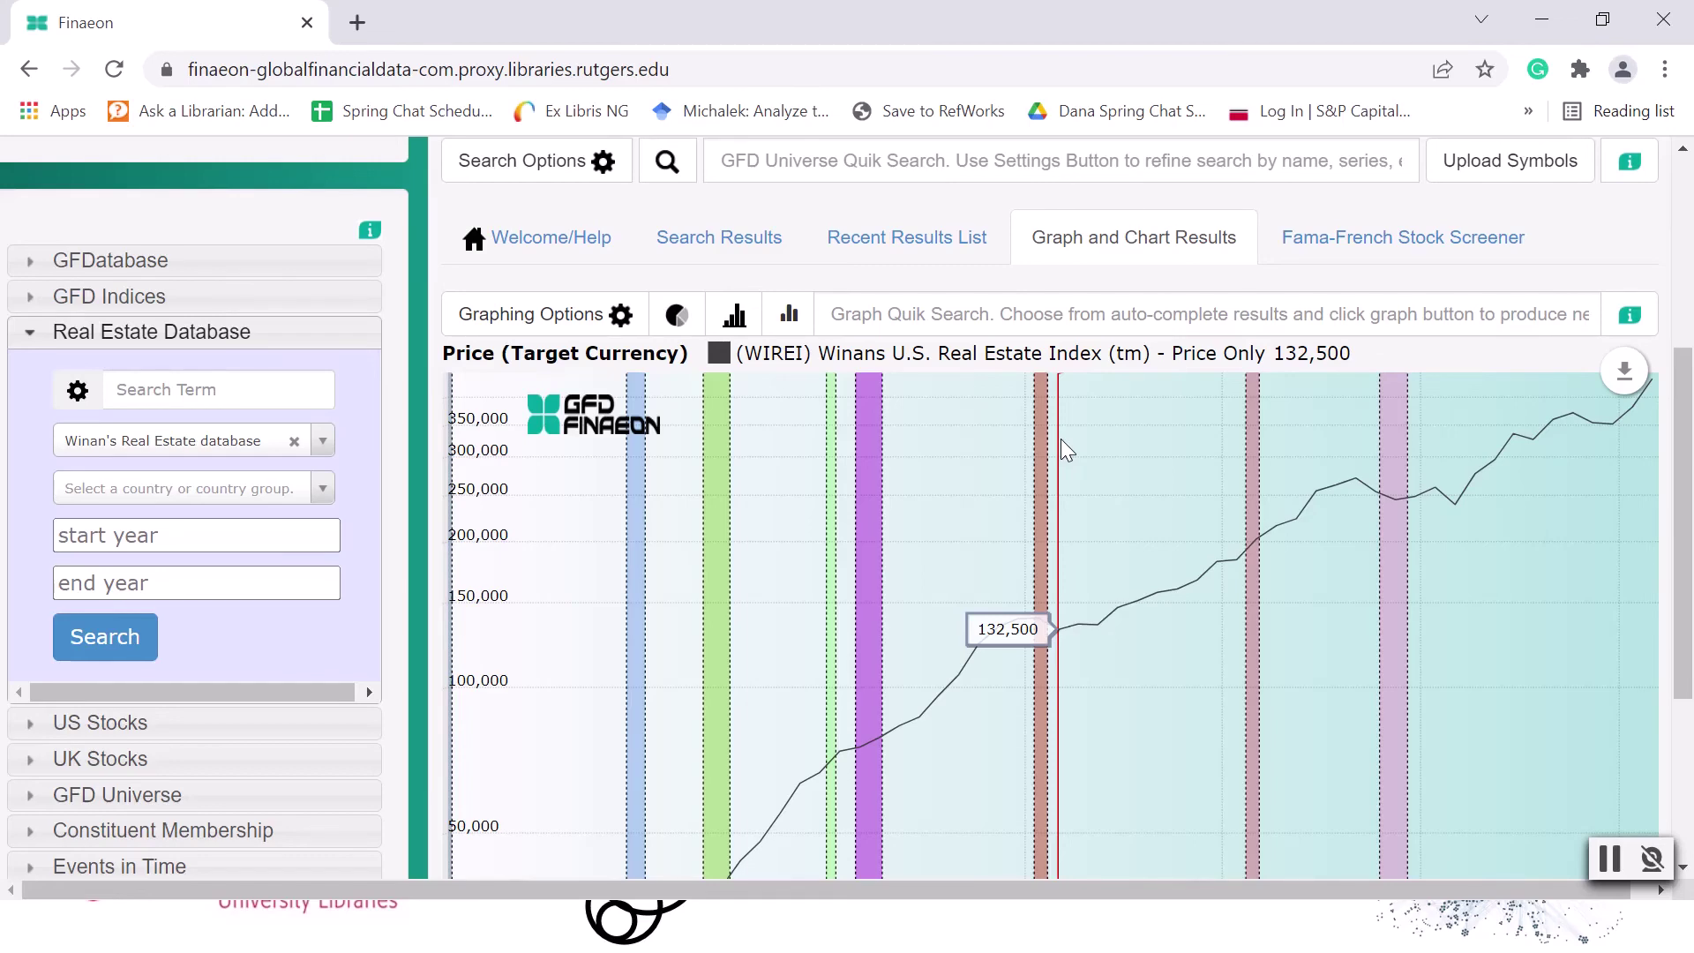
{"action": "scroll", "coordinate": [1133, 476], "scroll_direction": "up", "scroll_amount": 5}
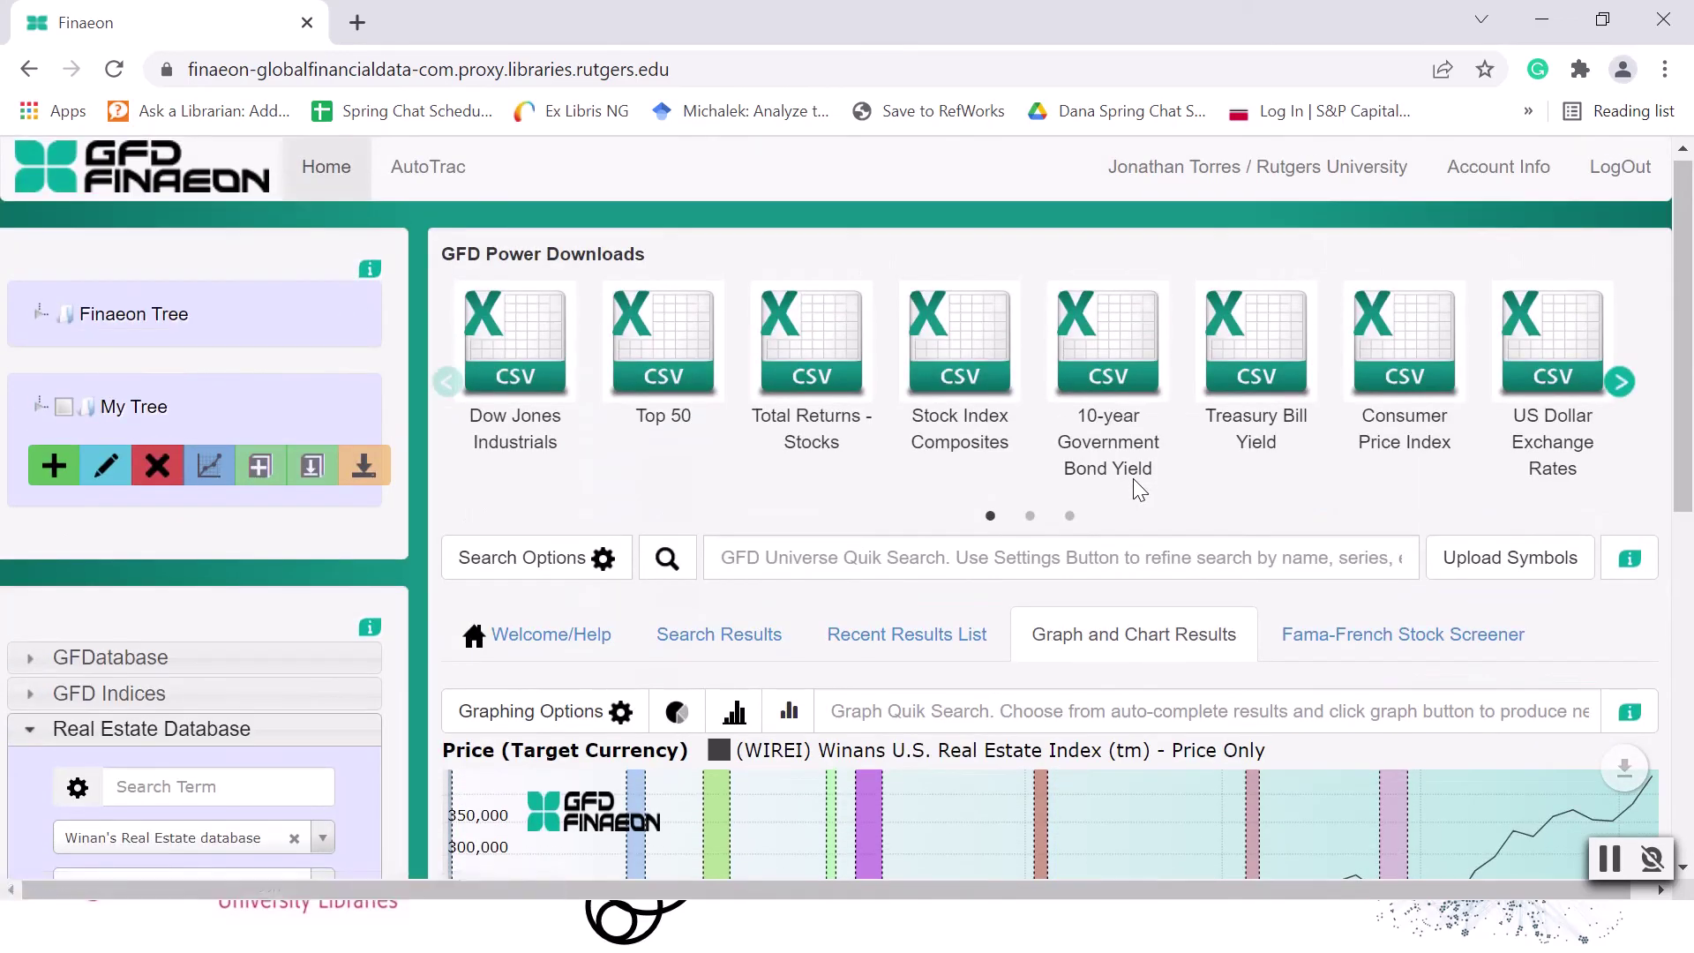